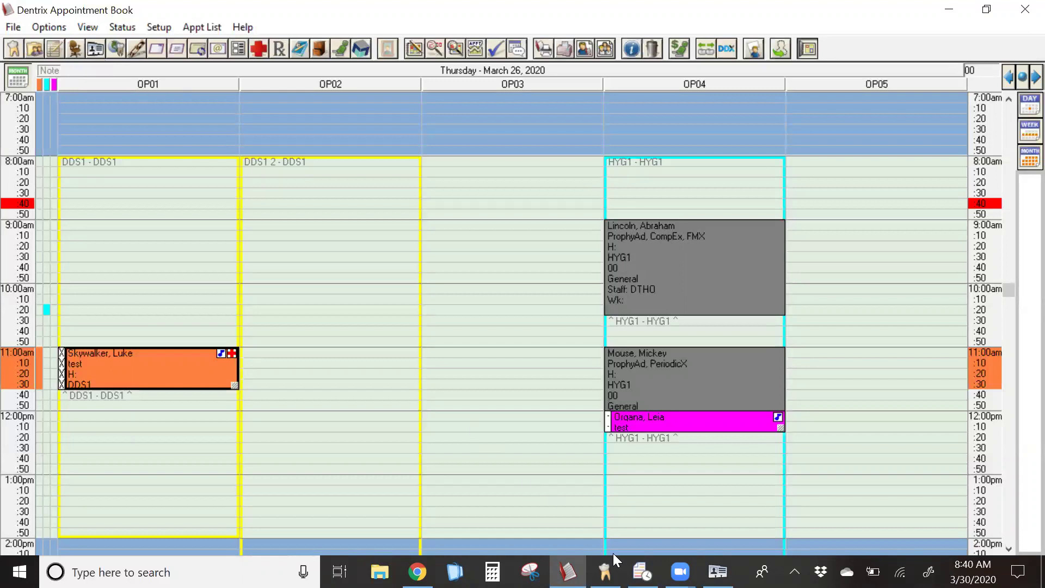
- Bring up eDex over the Patient Chart and nudge its window slightly higher
click(605, 572)
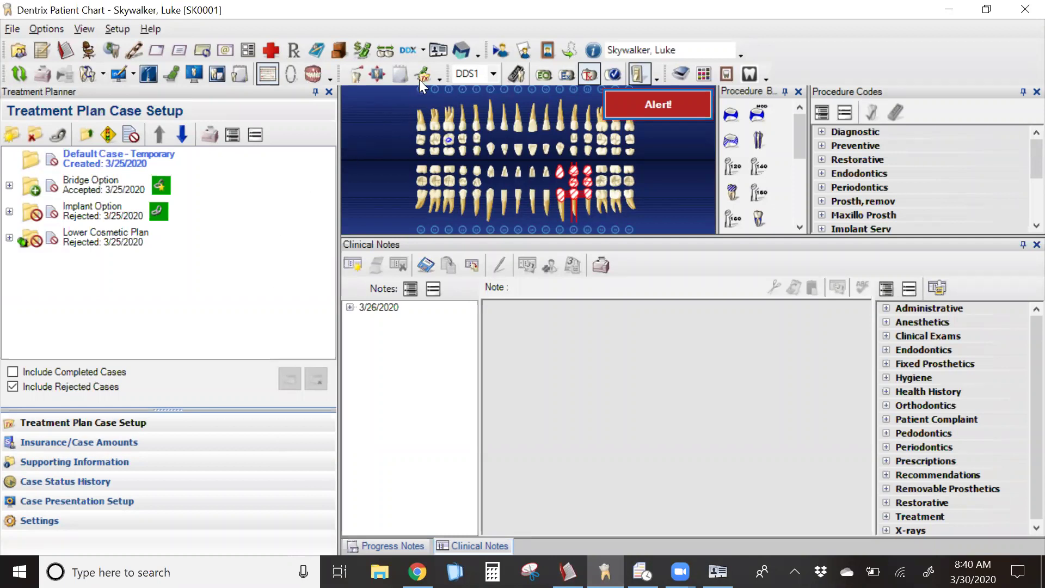
click(438, 51)
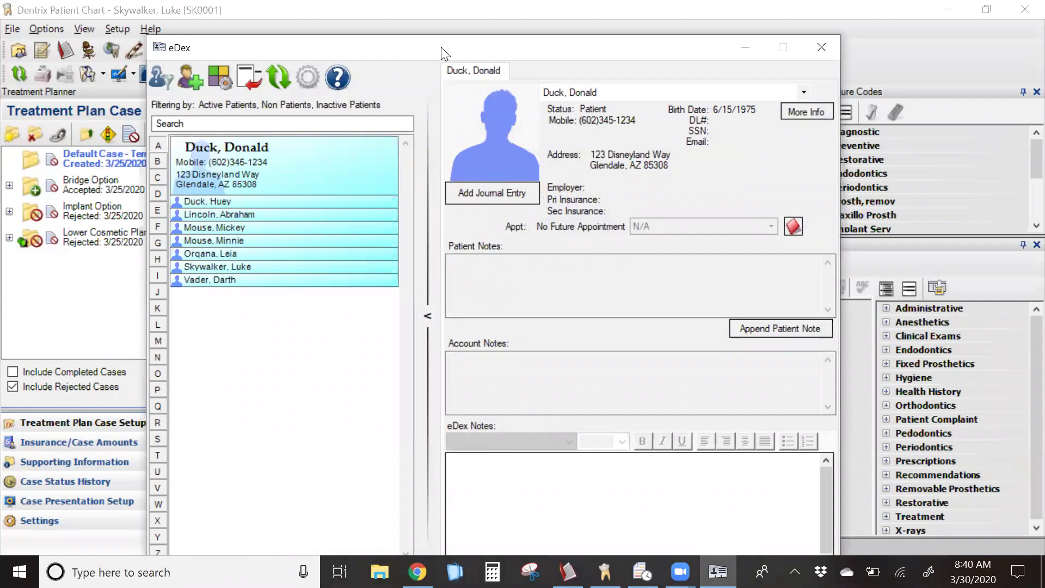
drag(441, 48, 444, 28)
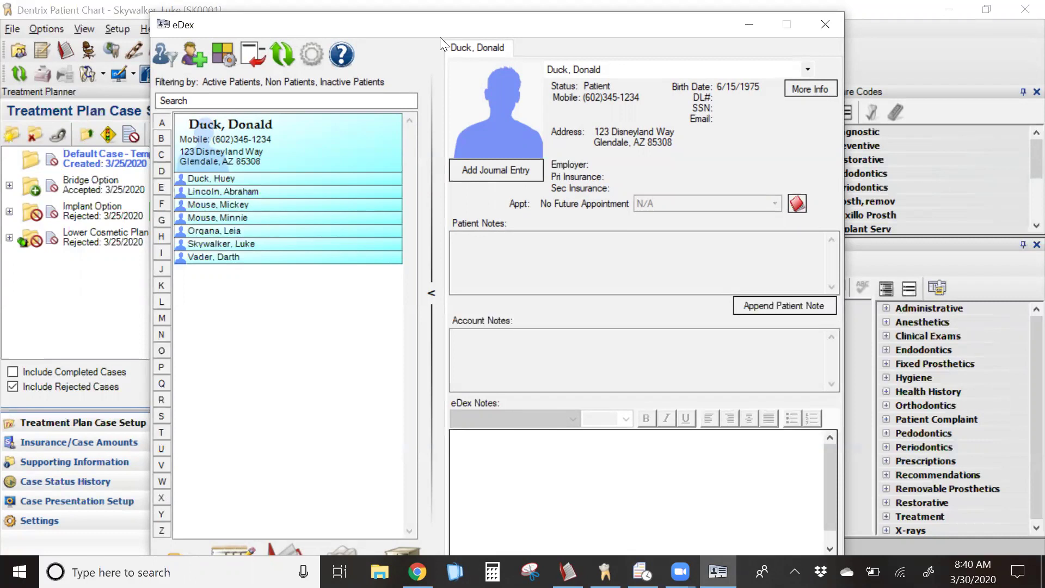
- Uncheck Enable lock down in eDex Settings, save, then recheck the settings and cancel
click(312, 55)
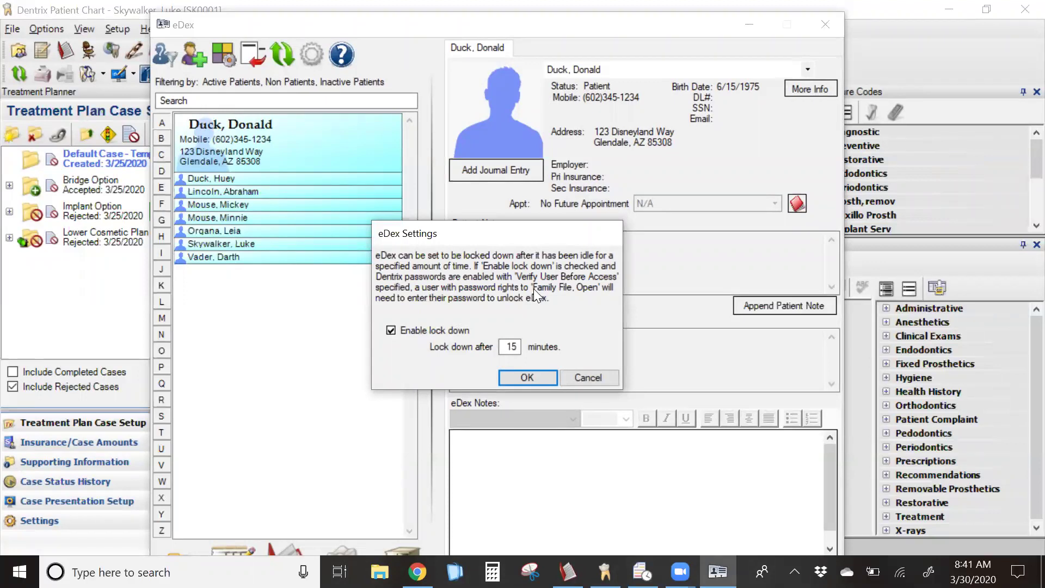
click(391, 331)
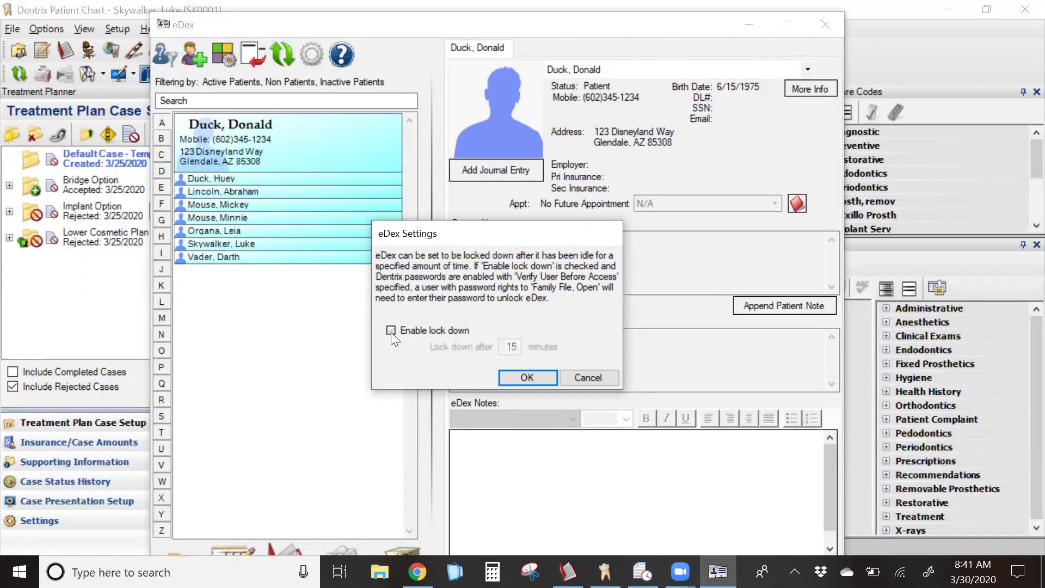
click(527, 377)
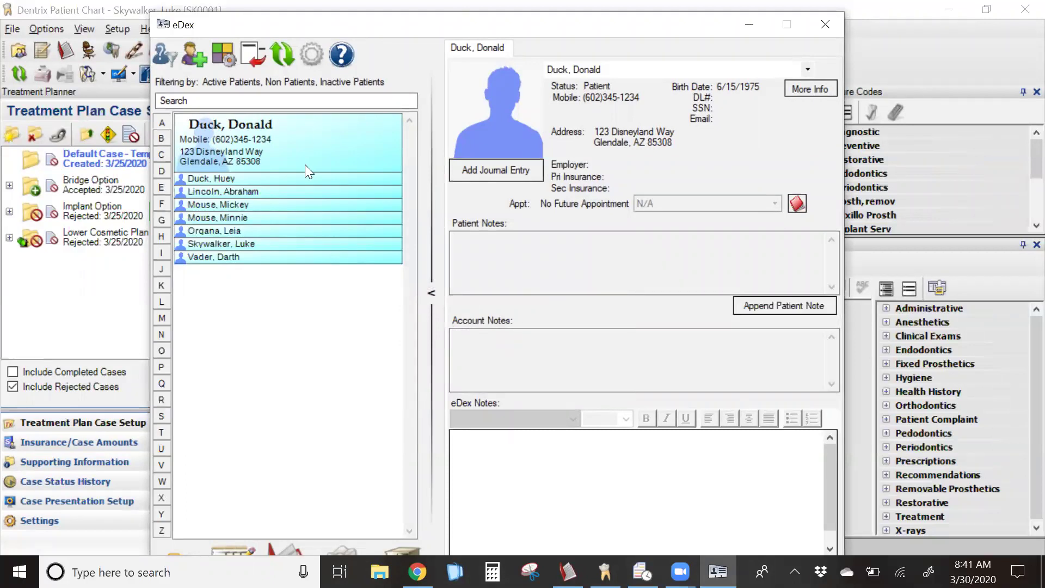
click(318, 54)
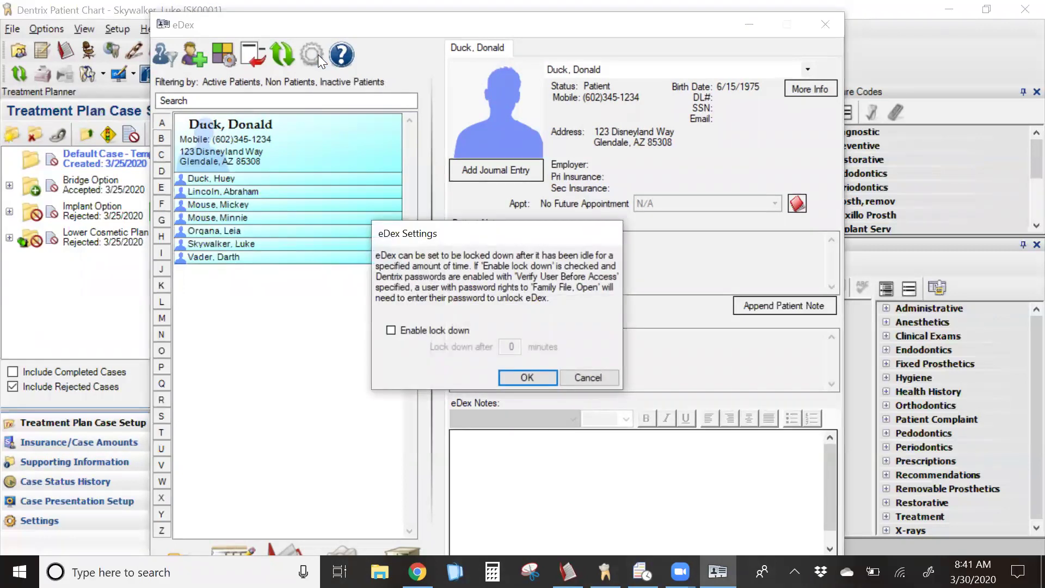
click(587, 376)
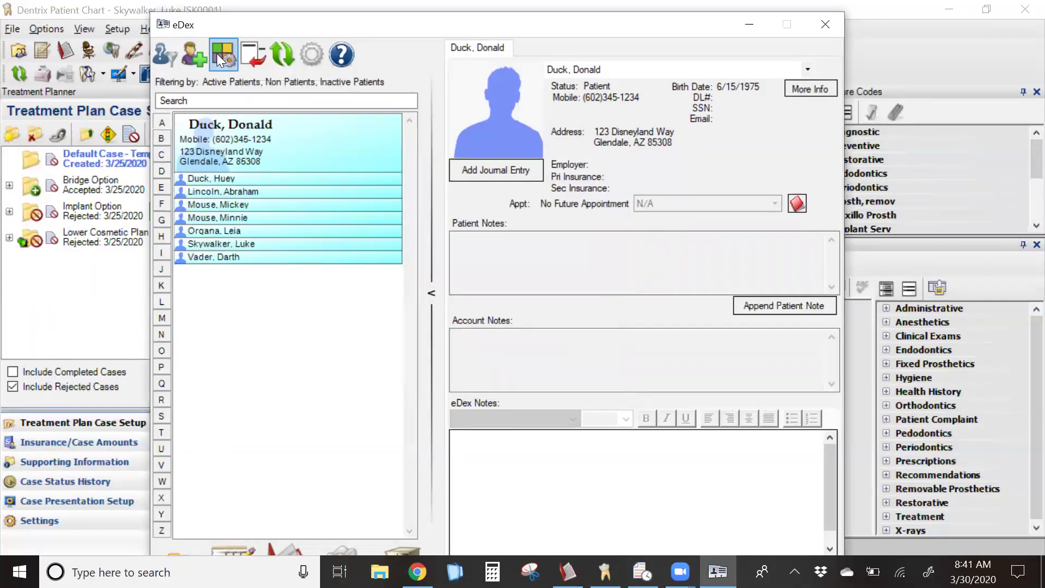
- Browse Edit Contact Categories, select My Contacts, and start a new category with Add New
click(220, 59)
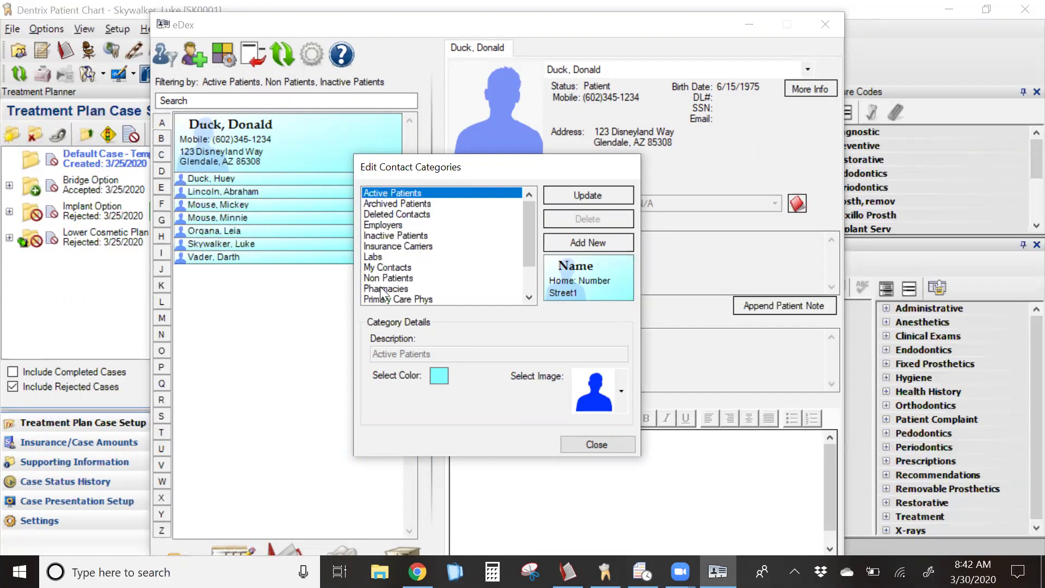
scroll(521, 256, down, 2)
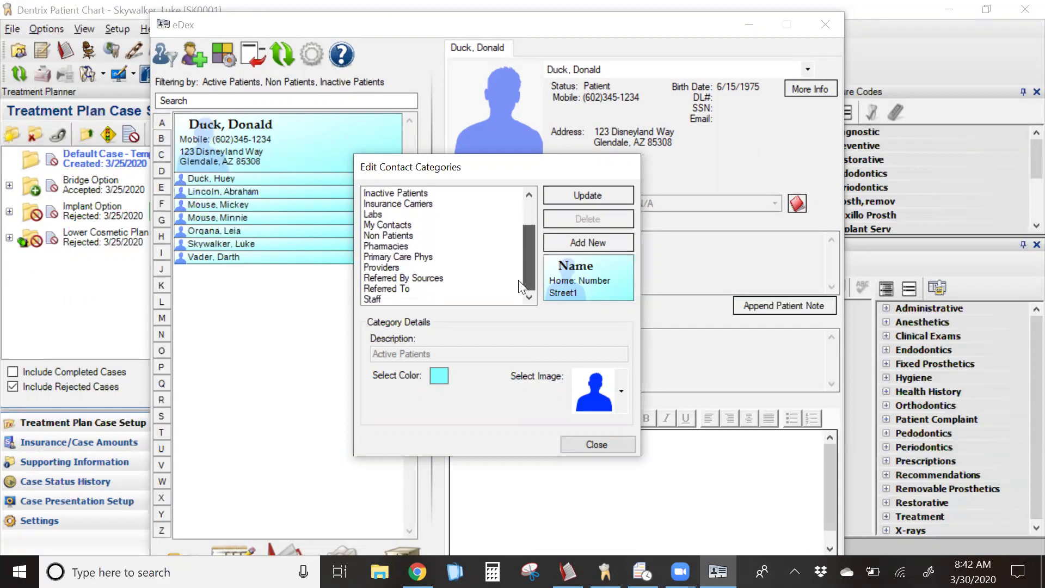
scroll(529, 242, up, 2)
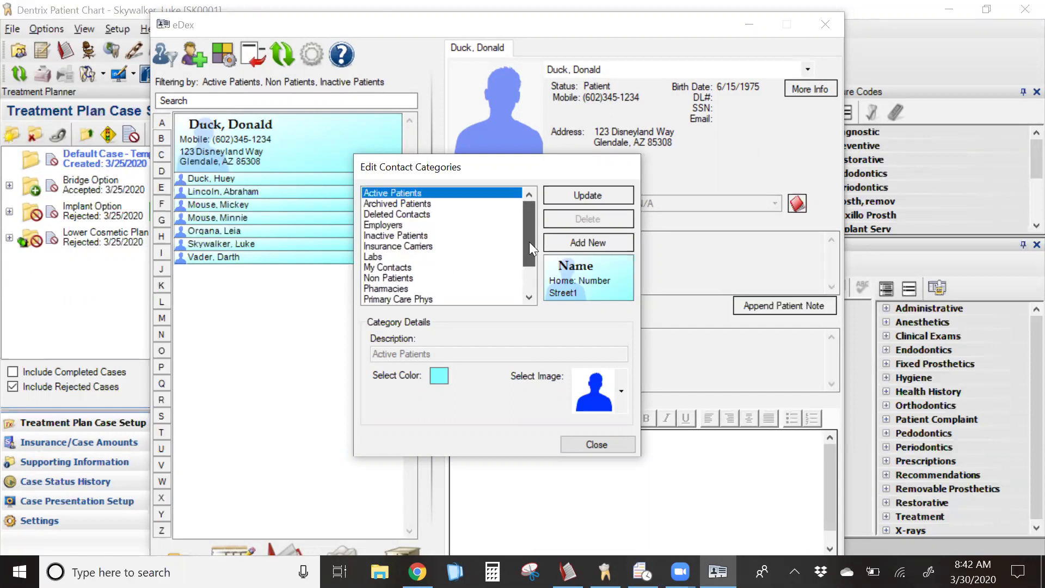
click(396, 268)
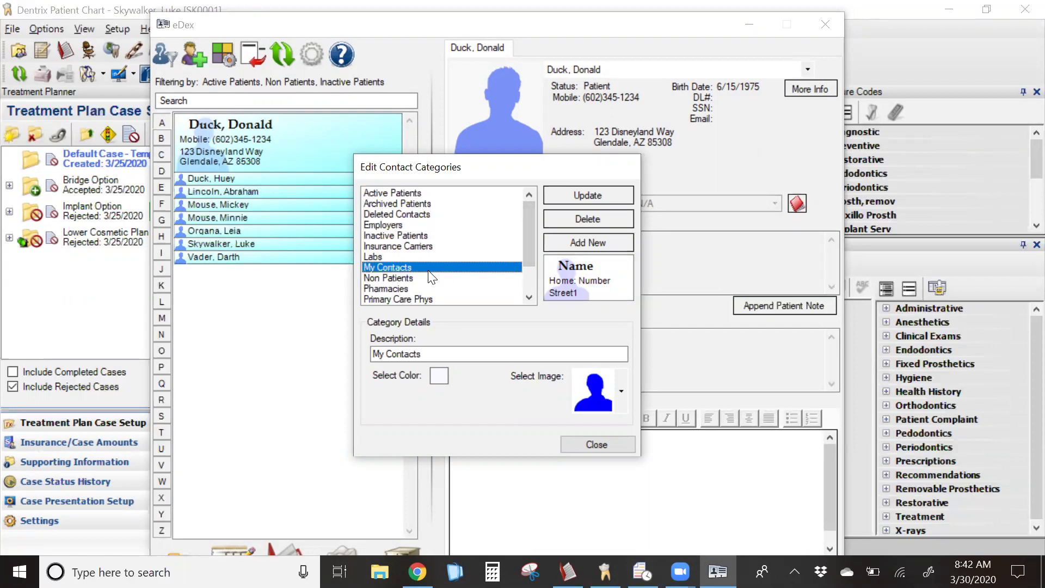
click(588, 243)
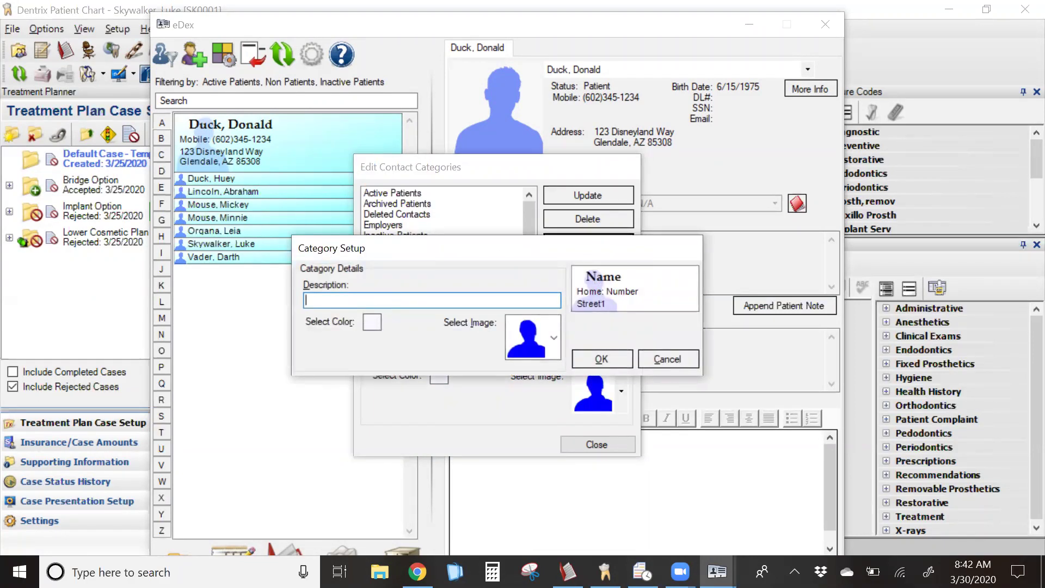
- Name the category 'Sales Reps' and give it the blue-tie silhouette image
text(Sales Reps)
click(378, 325)
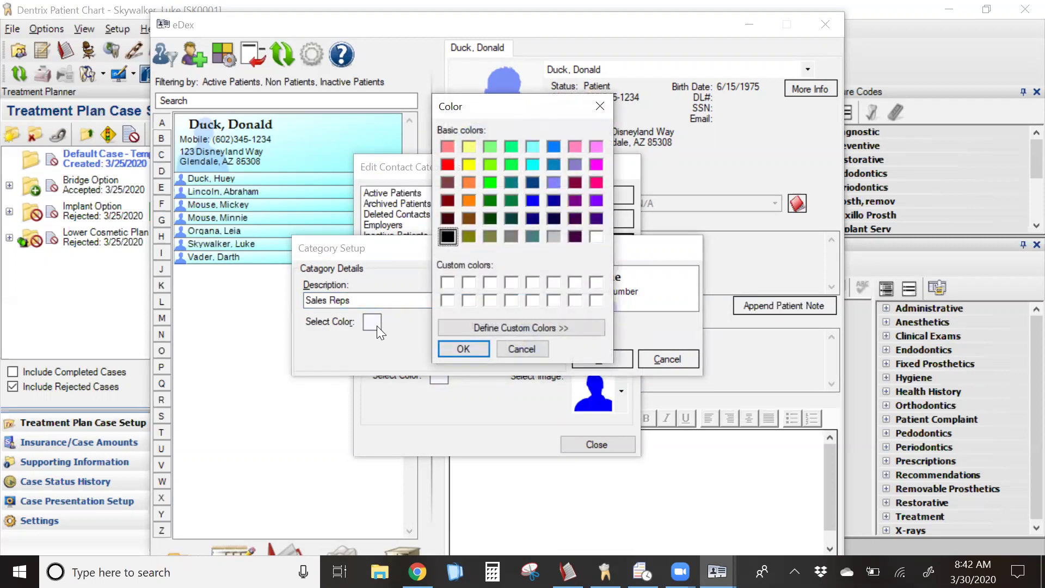
click(510, 348)
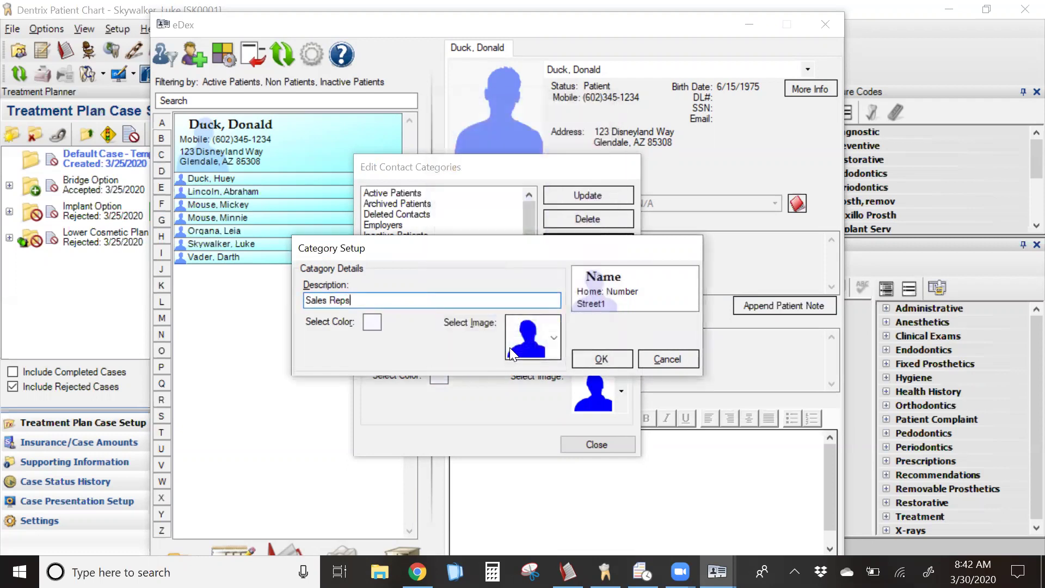
click(554, 339)
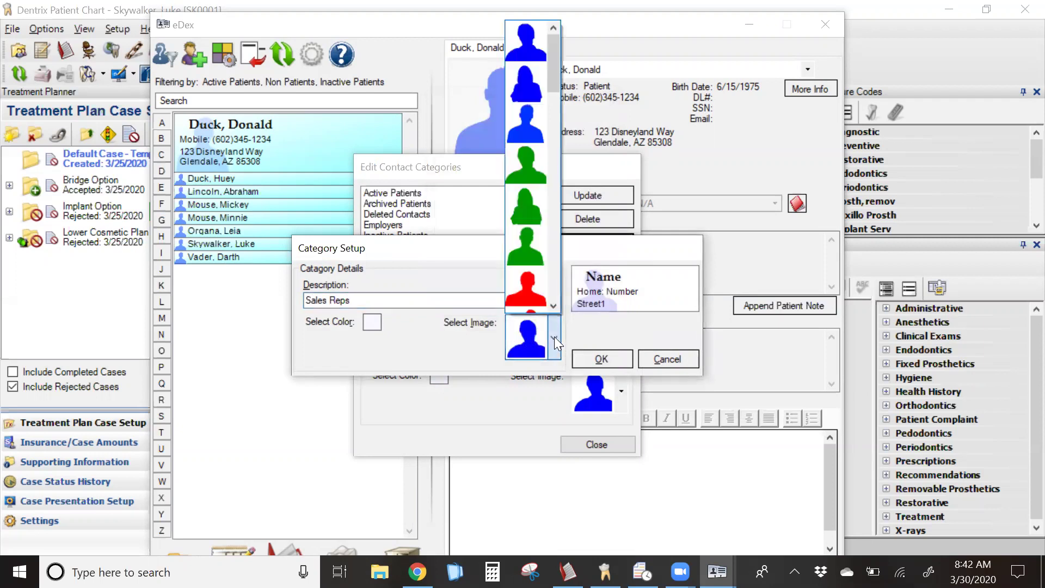
drag(552, 74, 555, 250)
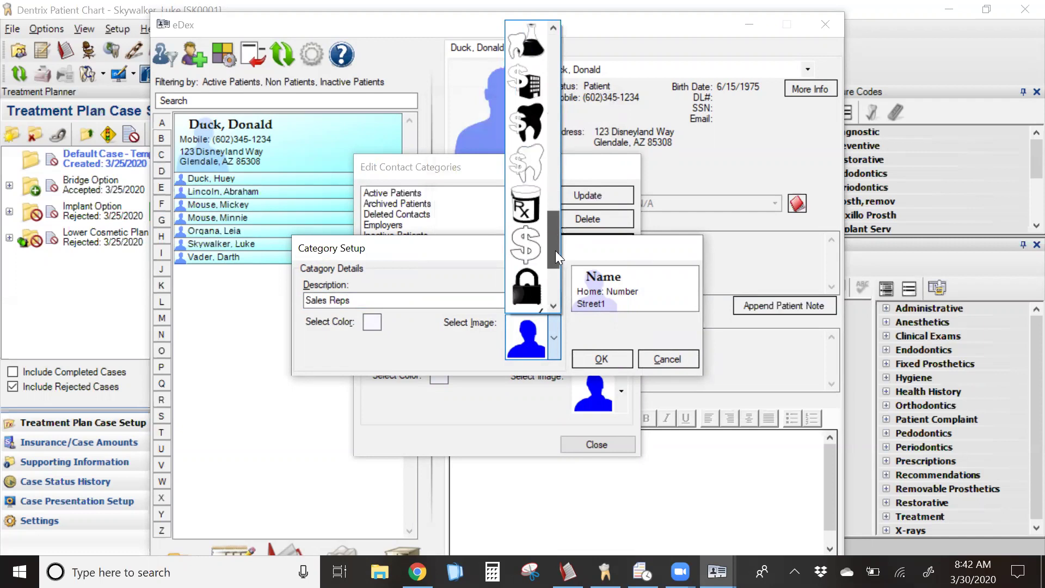
drag(555, 250, 555, 220)
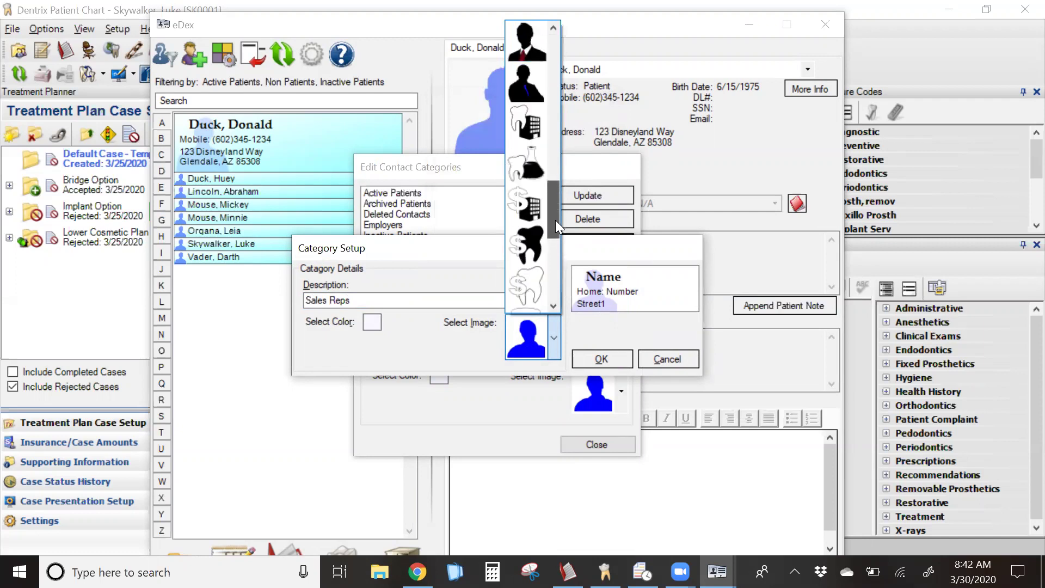
click(526, 84)
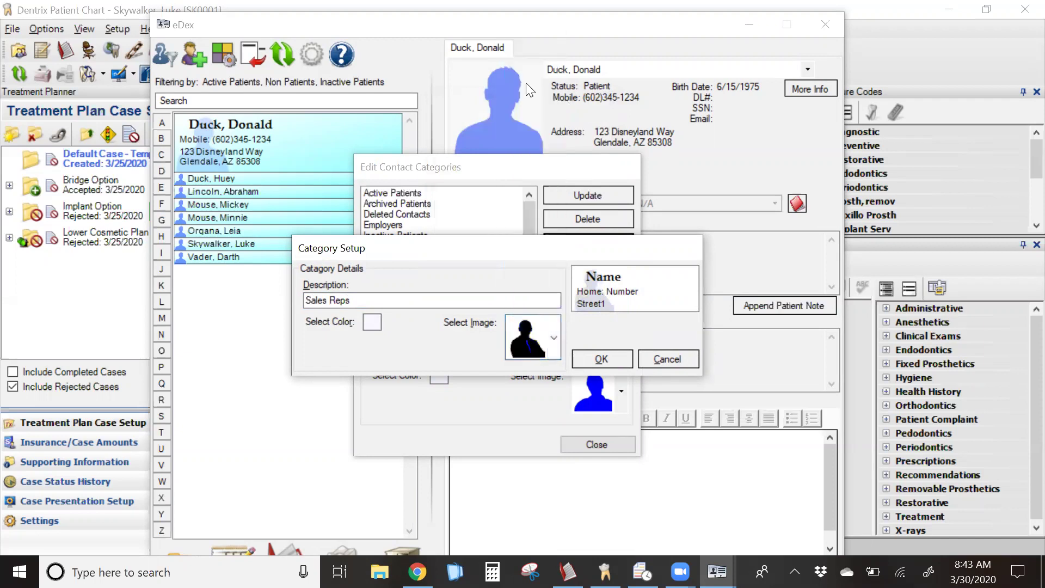
- Give Sales Reps a light red colour, save it, and select it in the list
click(371, 326)
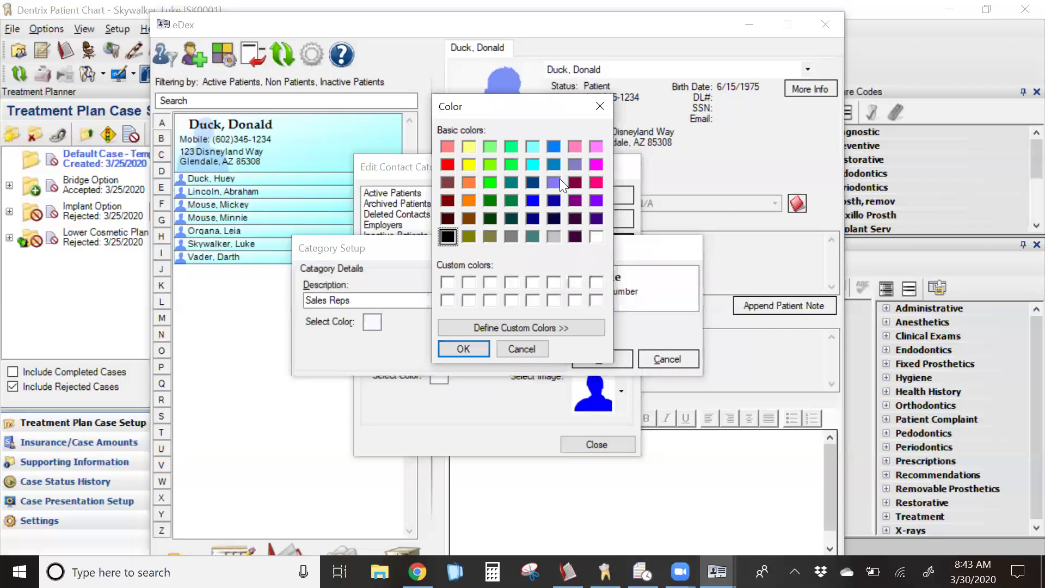
click(446, 146)
click(462, 349)
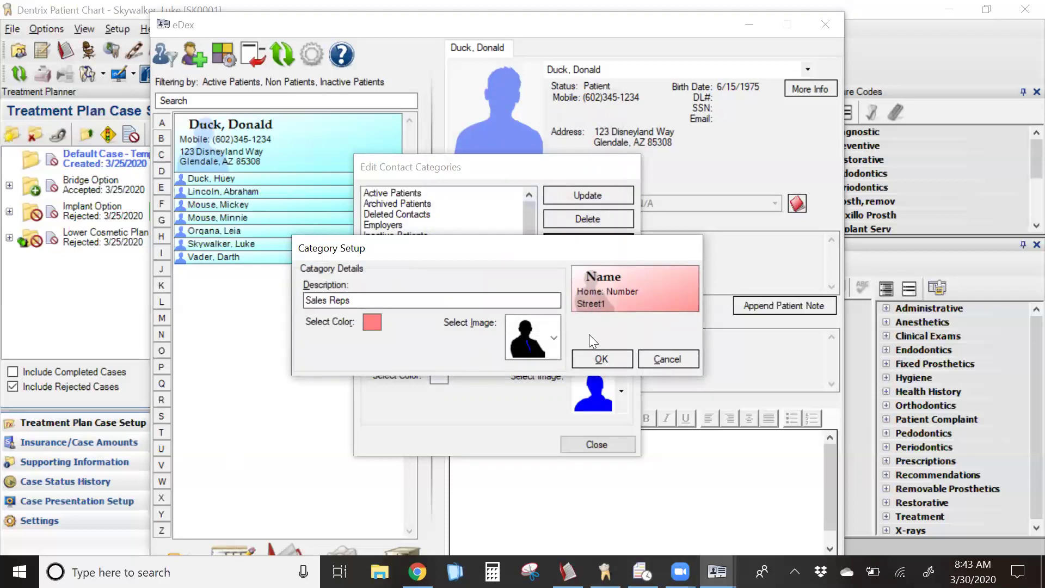
click(601, 360)
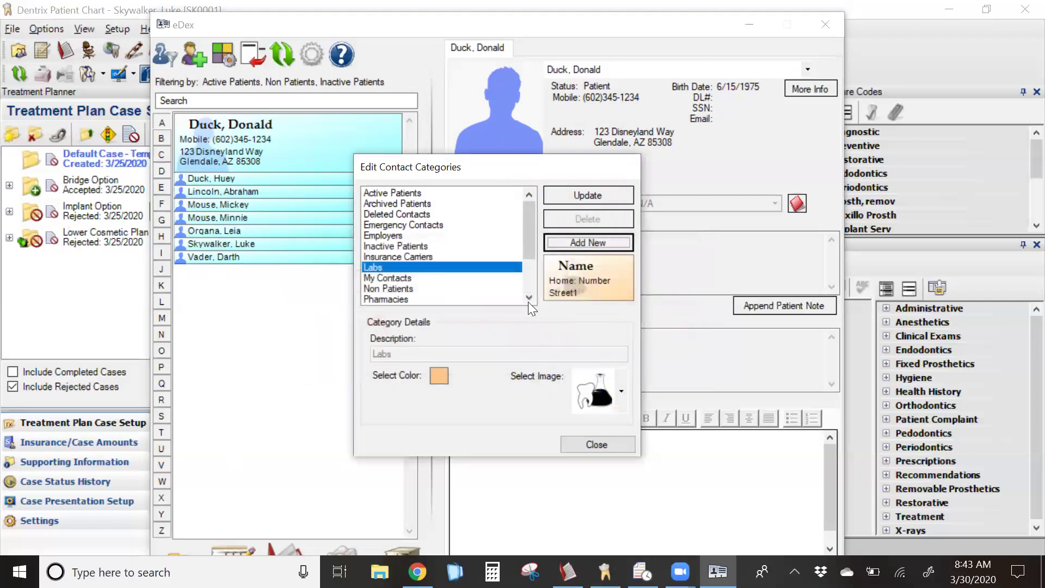
drag(528, 234, 526, 270)
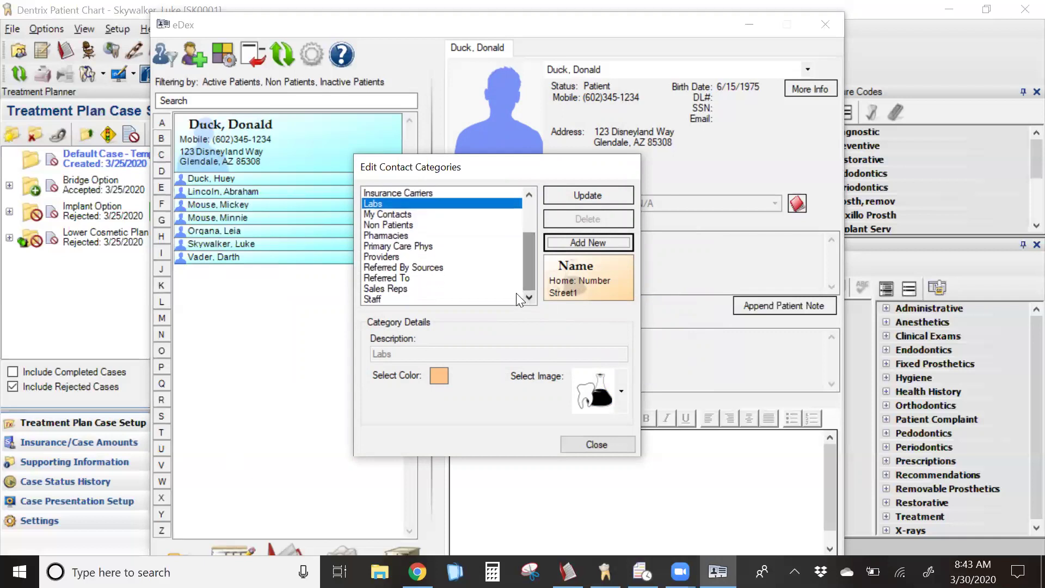
click(391, 289)
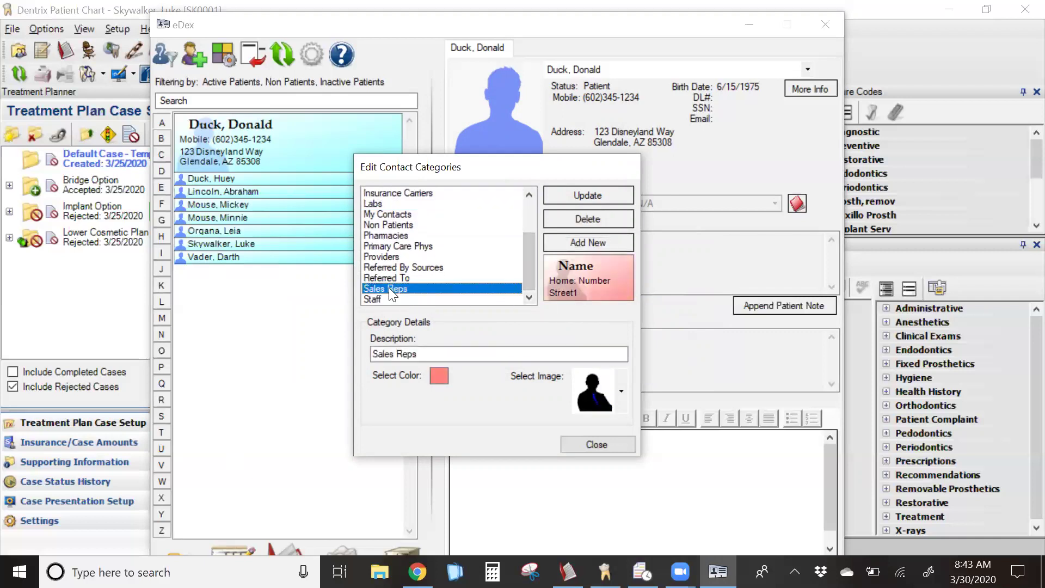
- Close the category editor, begin a new contact, and open its Category list
click(596, 444)
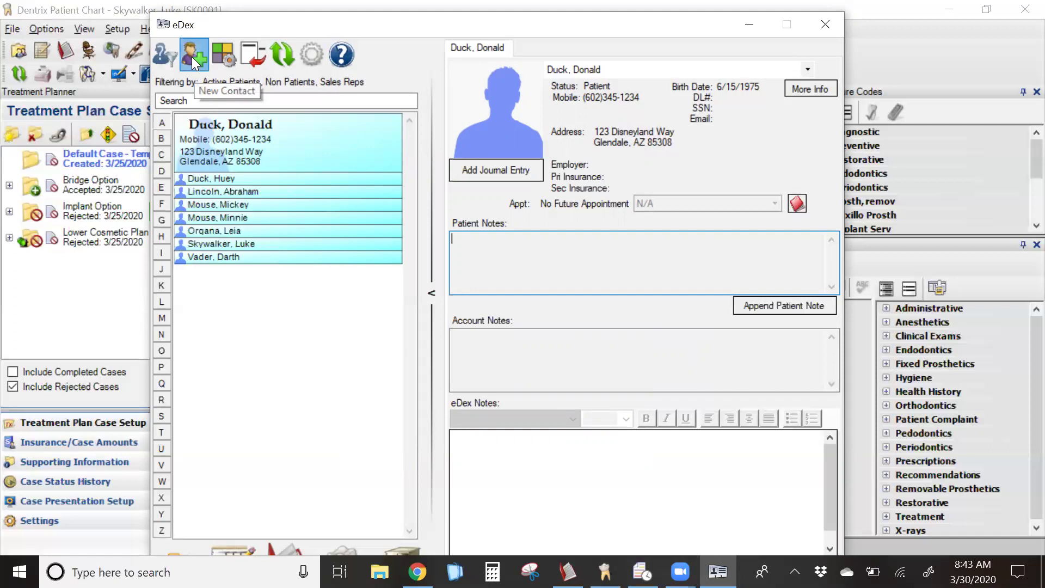
click(192, 57)
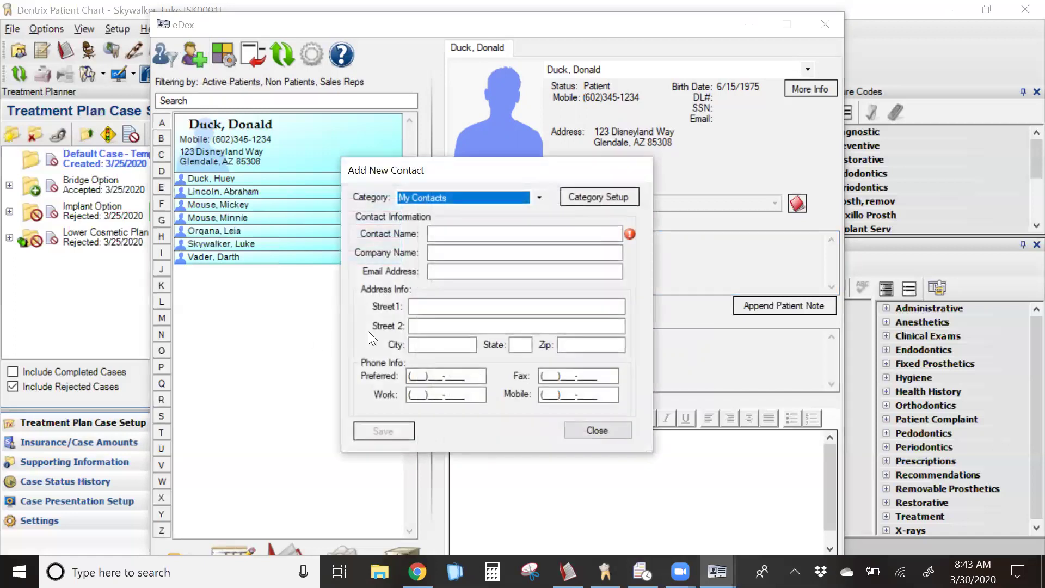
click(538, 198)
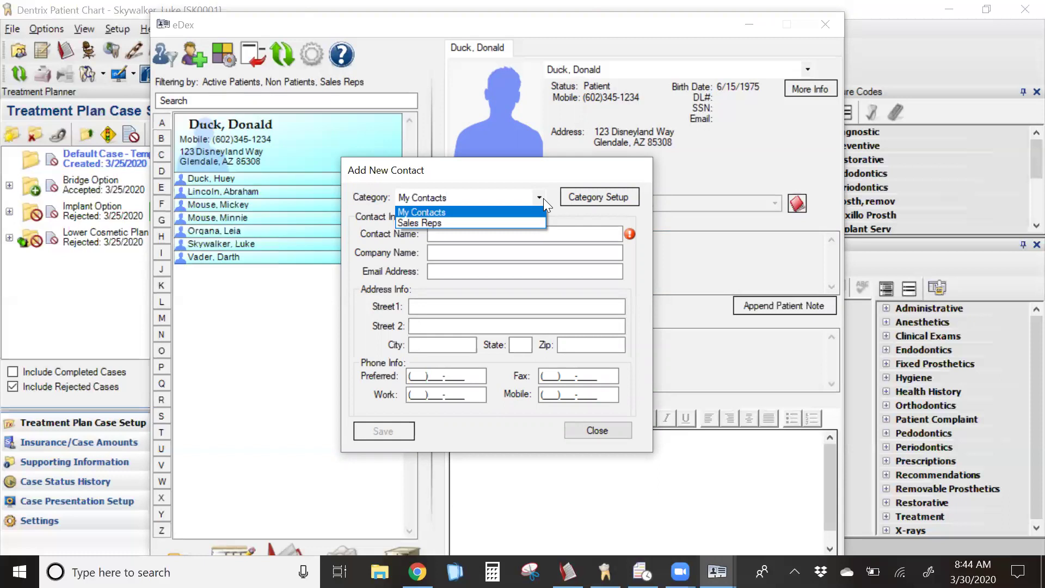
- File the contact under Sales Reps, enter the rep's name, and company 'Dental Sales R Us'
click(466, 223)
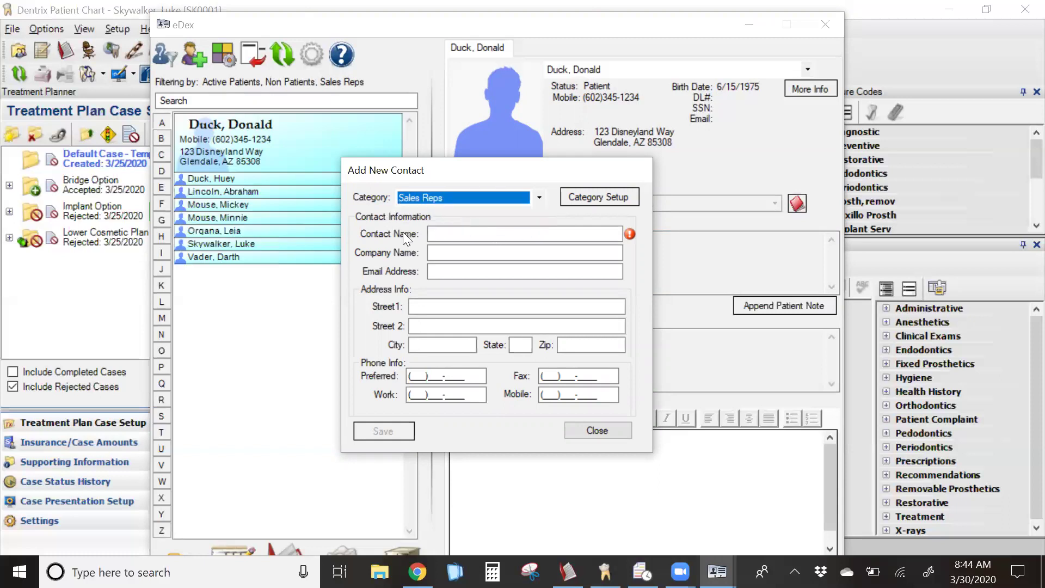
click(448, 236)
text(Joe Bob)
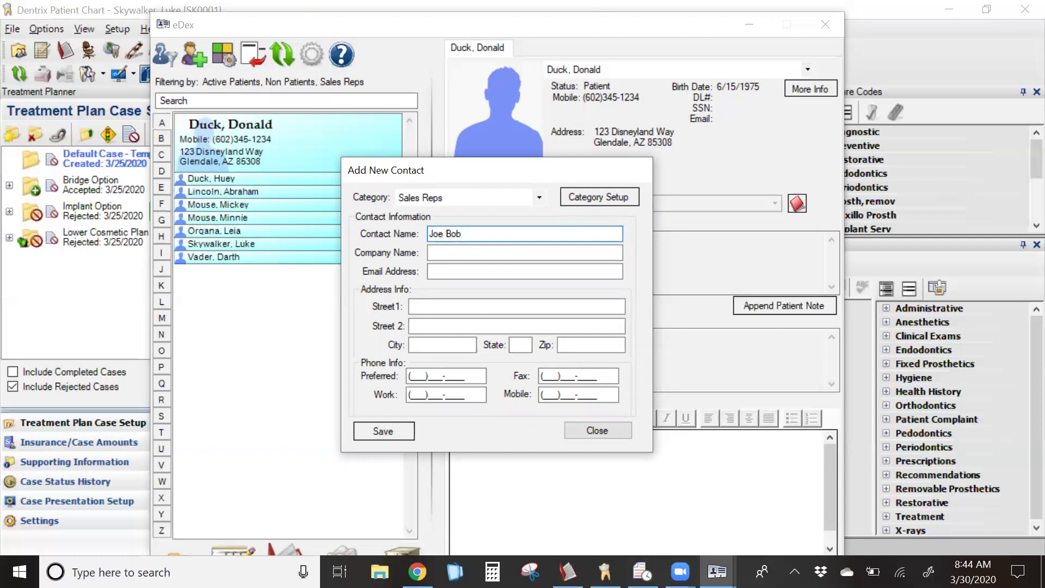
key(Tab)
text(DEntal Sales R )
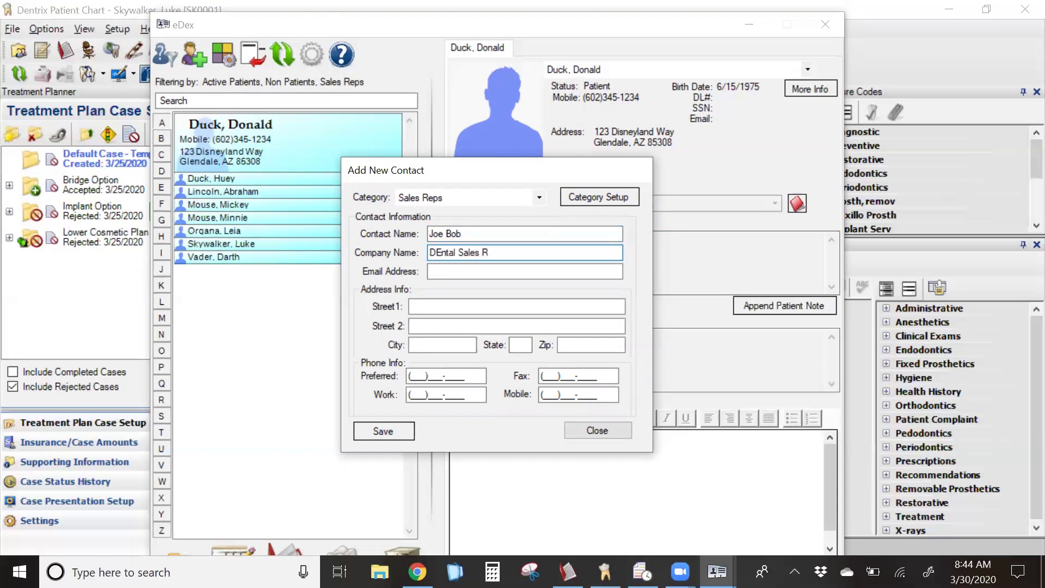
text(us)
click(441, 250)
text(e)
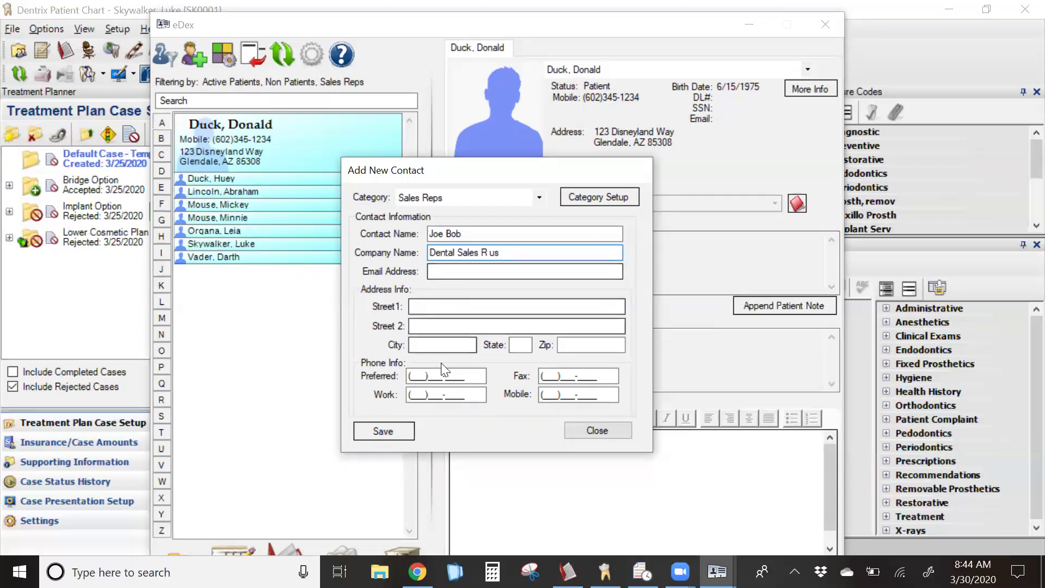
click(450, 270)
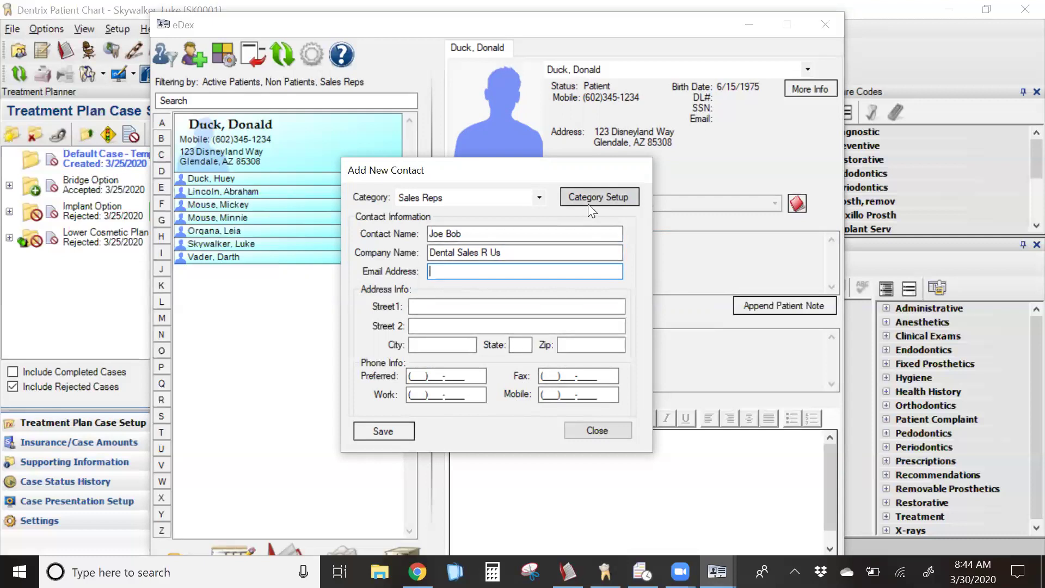
- Keep Sales Reps as the category and enter the rep's mobile phone number
click(539, 198)
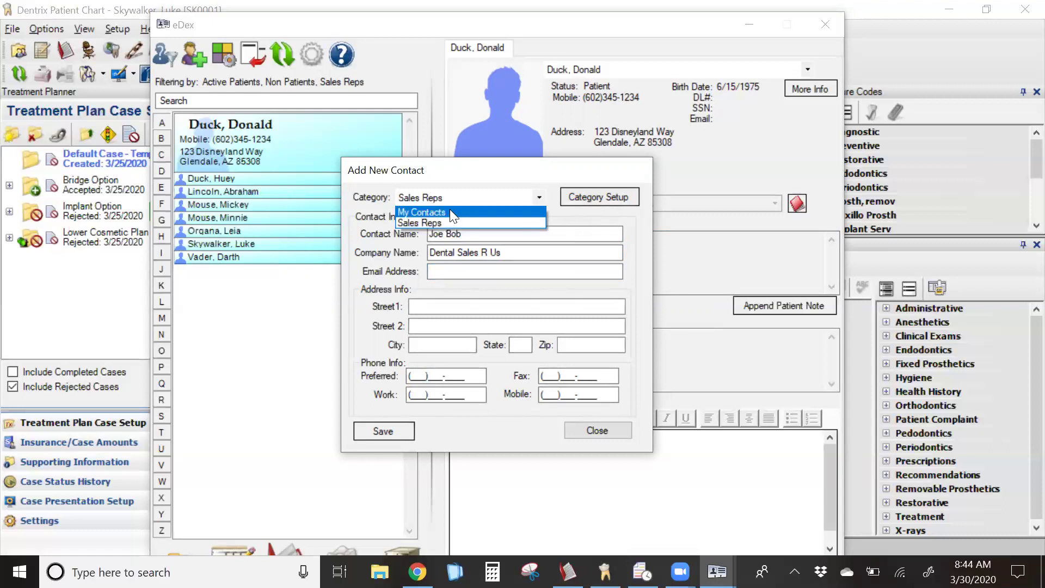
click(599, 199)
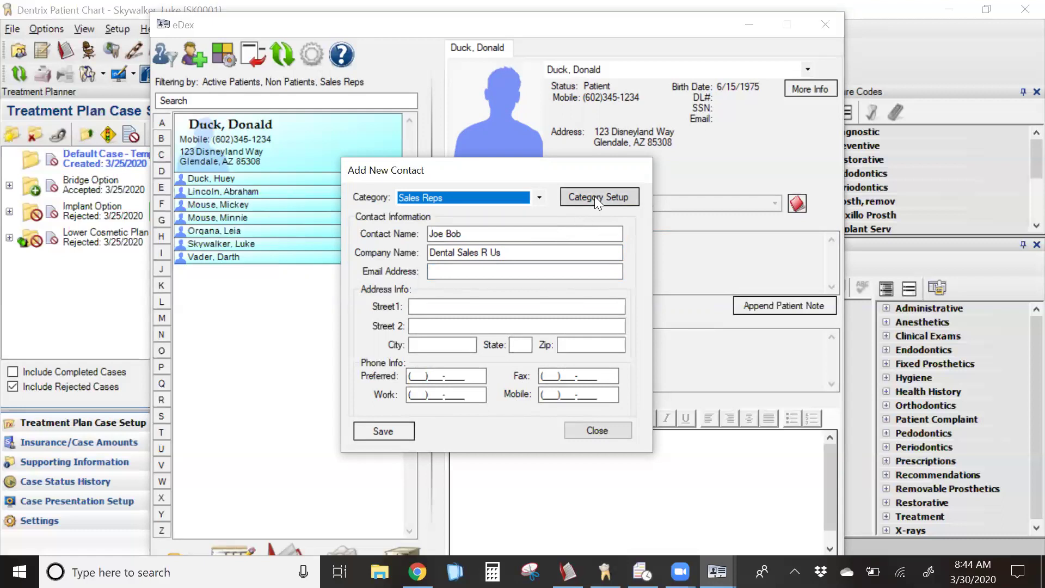
click(553, 394)
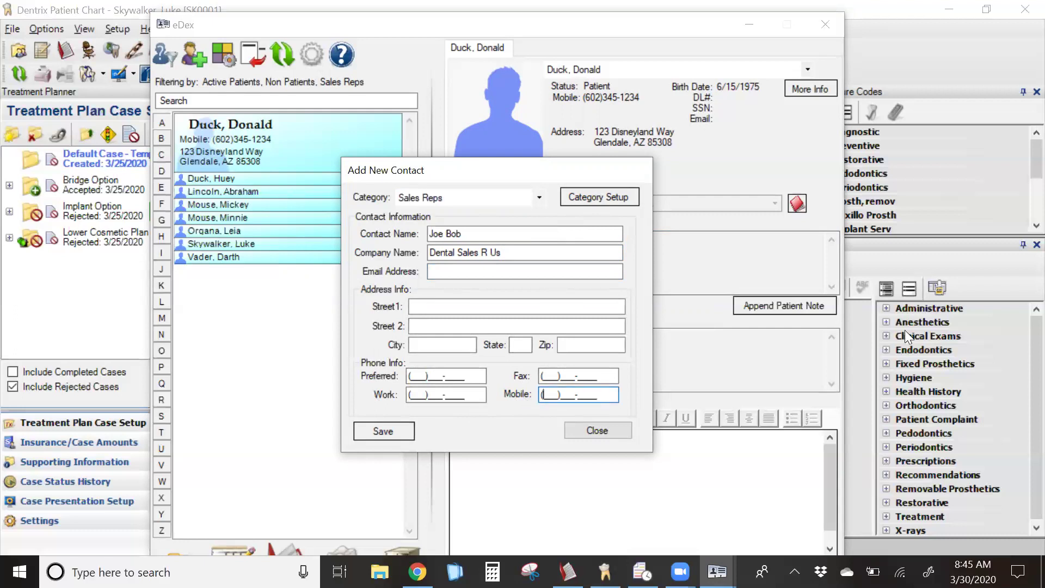
- Save the new Dental Sales R Us contact
click(405, 433)
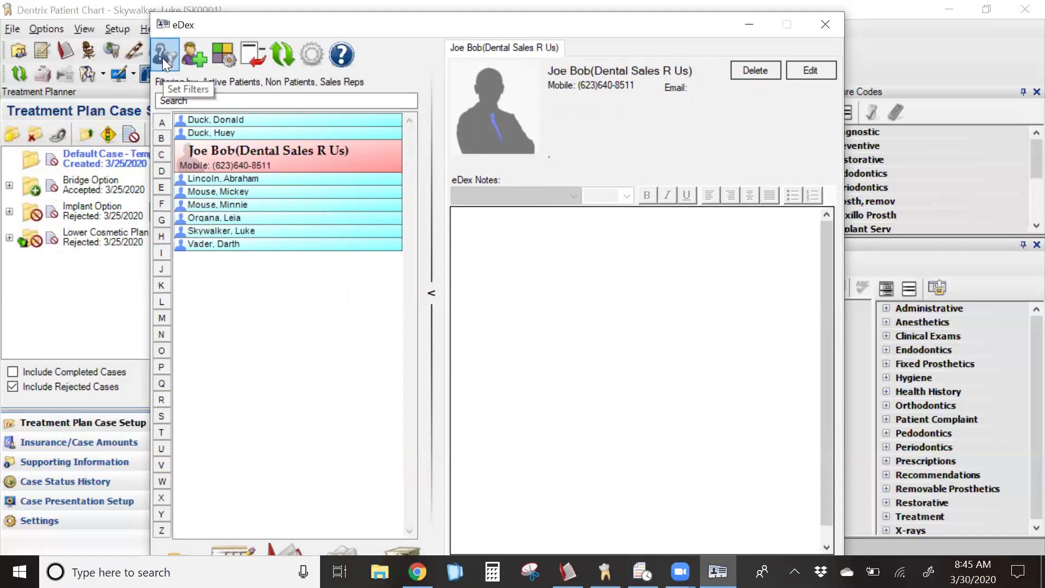
- Filter eDex to Pharmacies only, leaving Walgreens, then reopen Set Filters
click(162, 57)
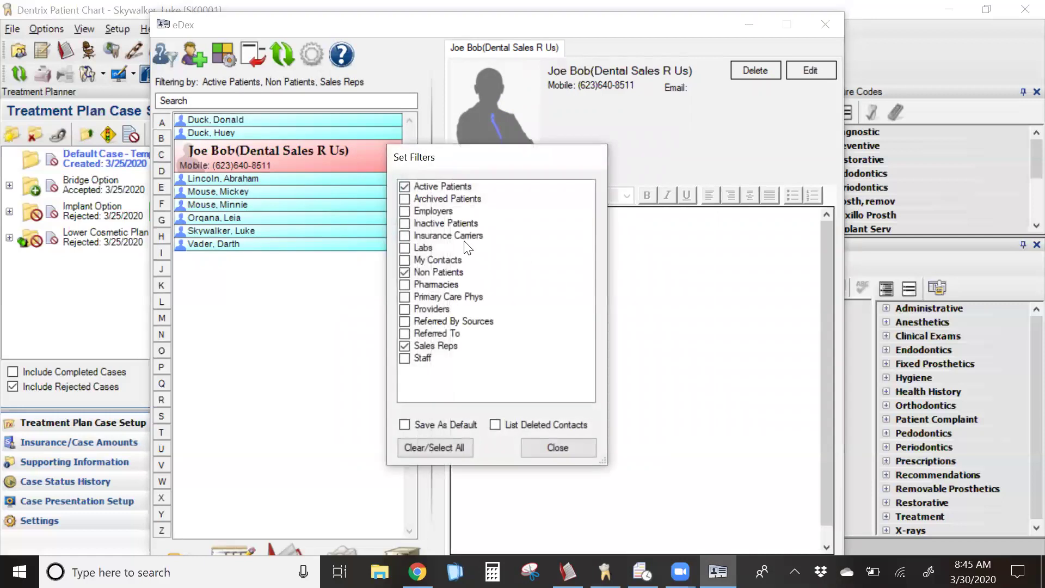
click(406, 187)
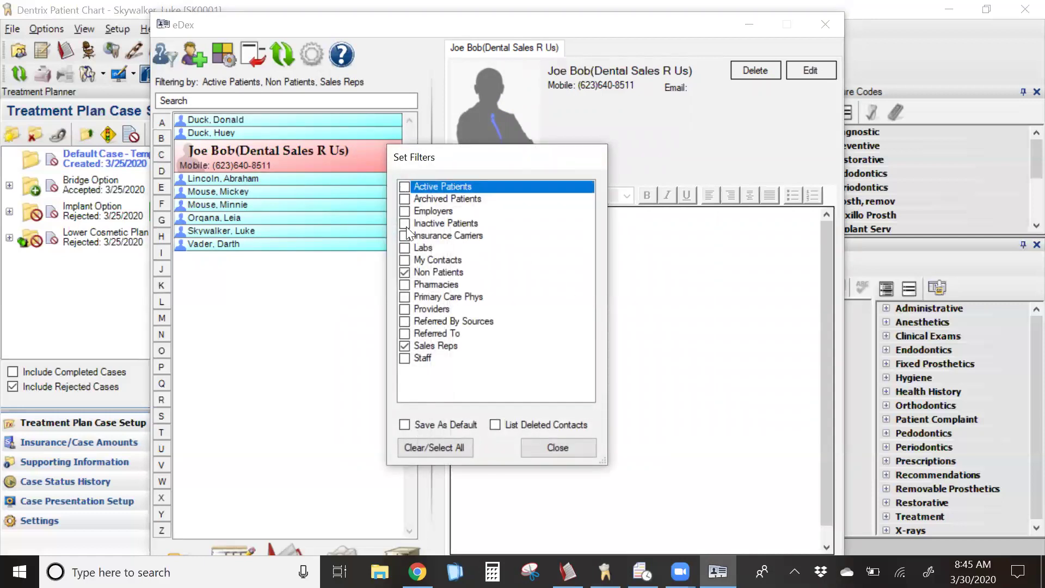
click(406, 272)
click(405, 346)
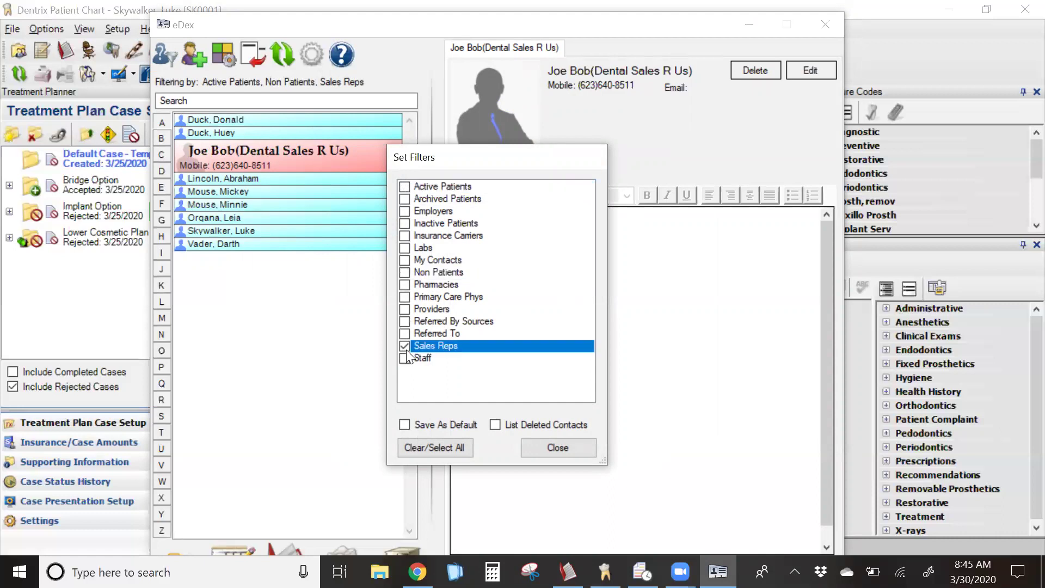
click(404, 285)
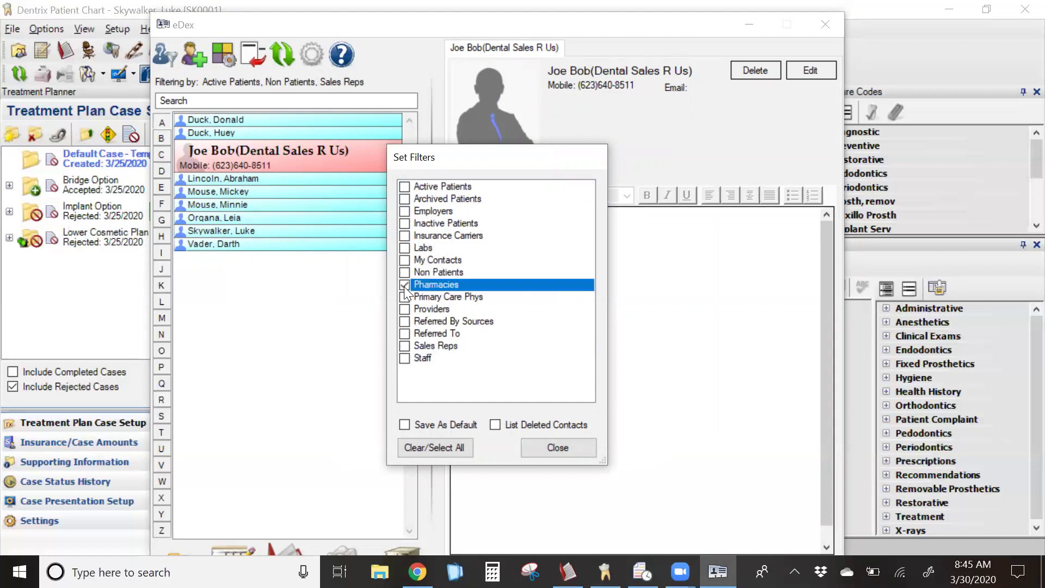
click(544, 450)
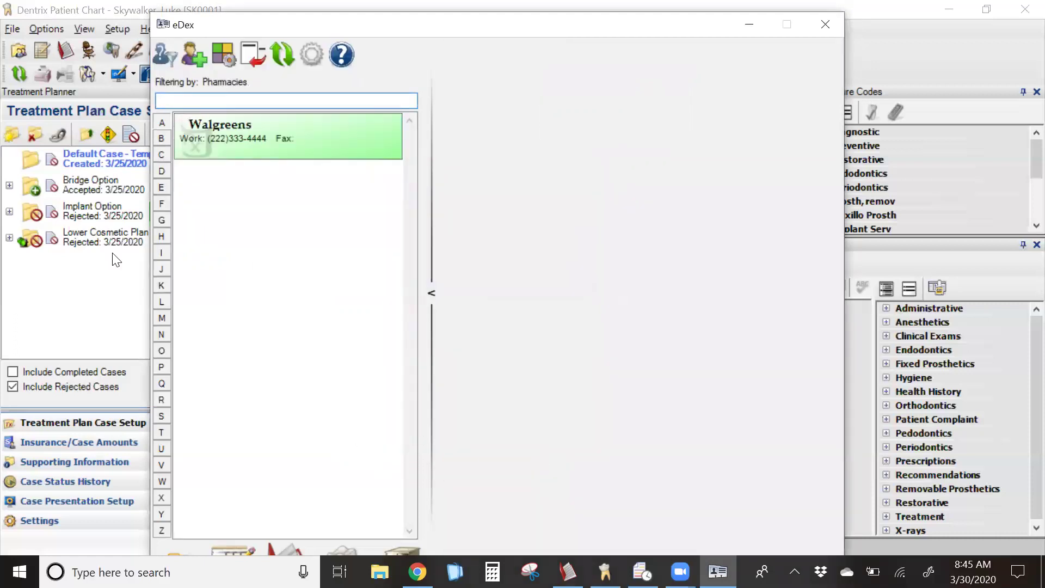
click(256, 105)
click(168, 59)
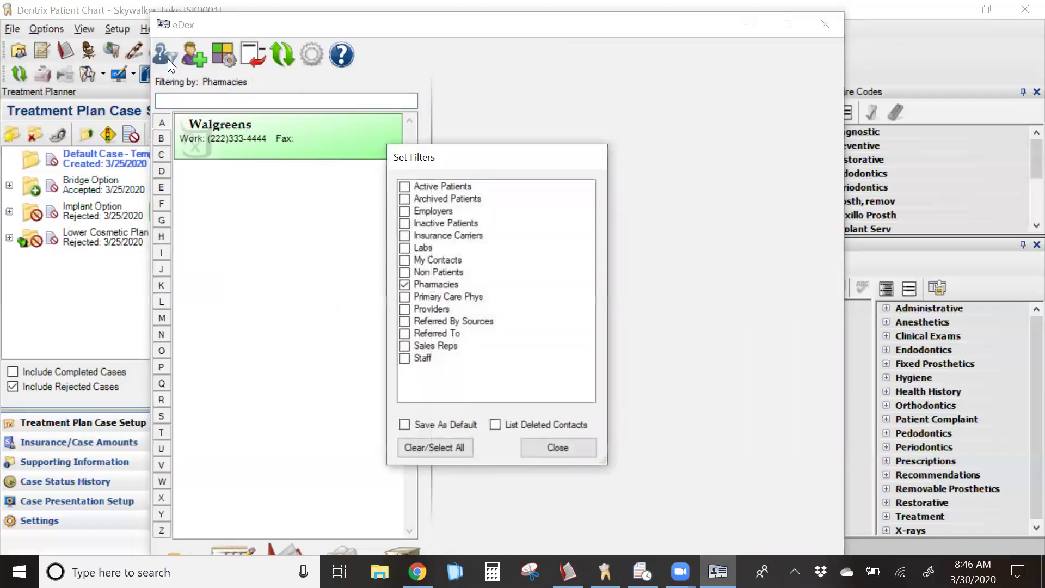
- Switch the eDex filter from Pharmacies to Insurance Carriers
click(405, 284)
click(407, 236)
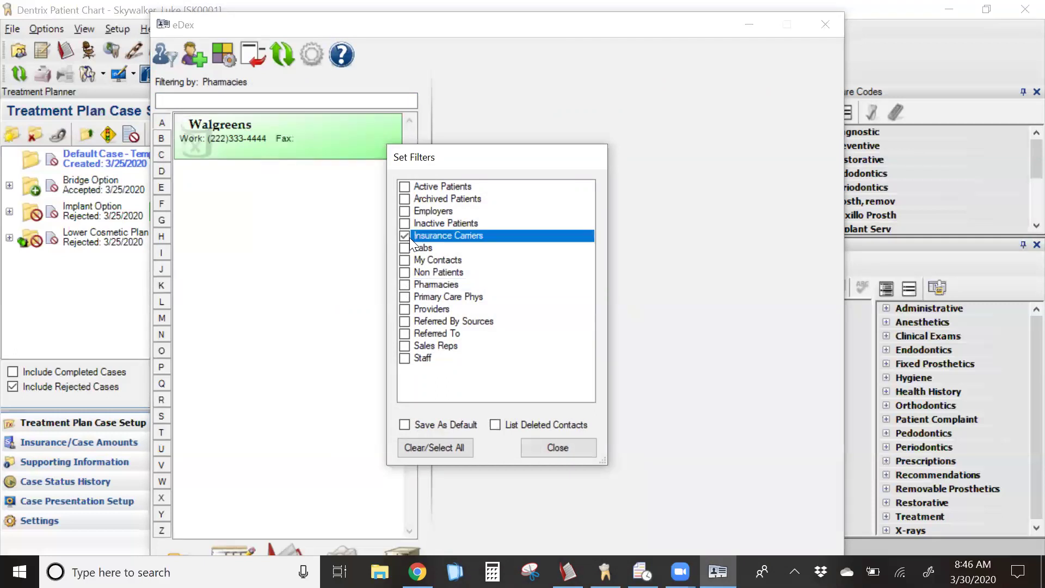
click(548, 448)
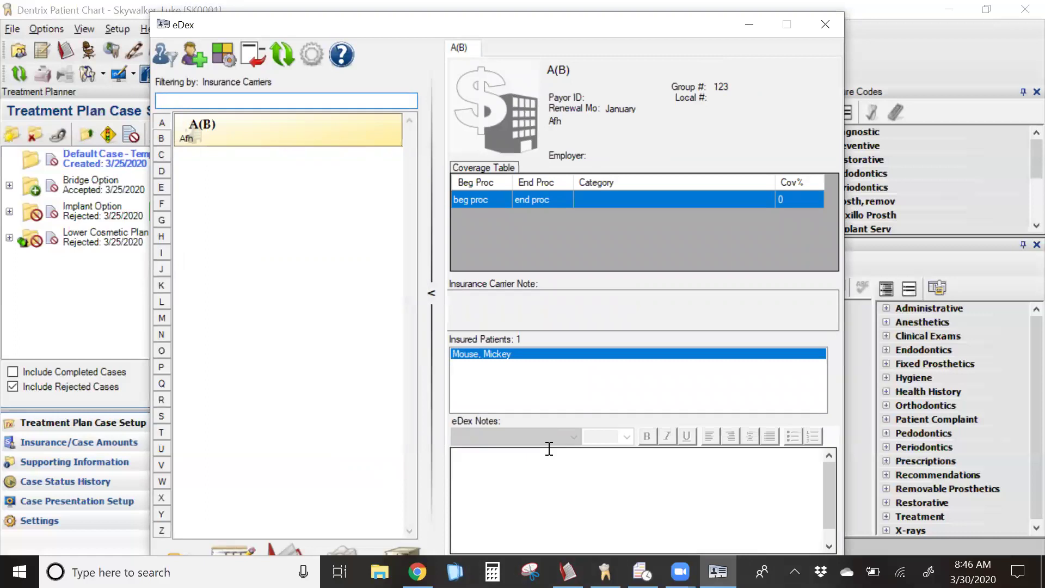
- Reset the eDex filter to show Active Patients only
click(167, 57)
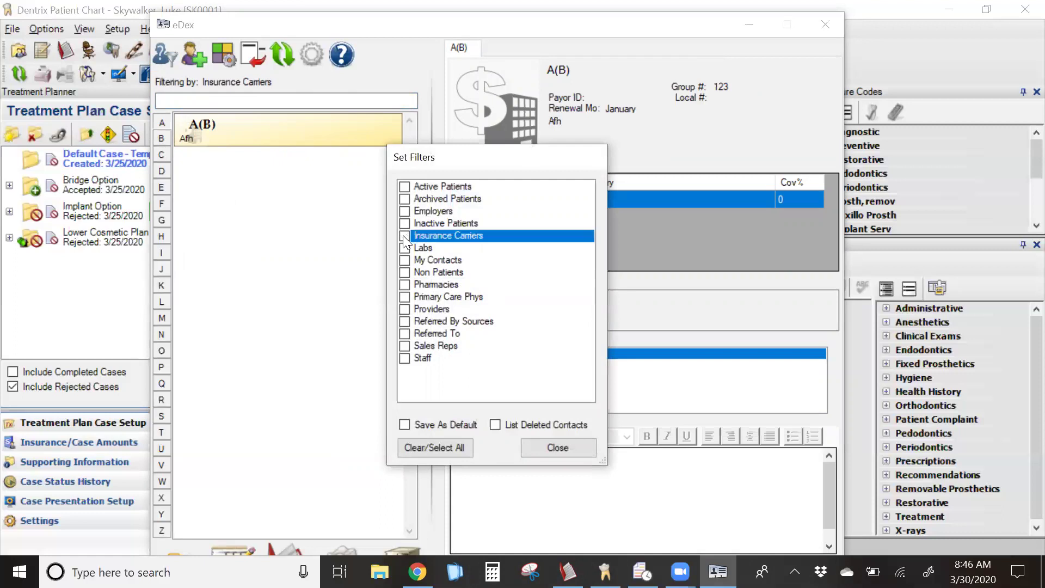
click(403, 187)
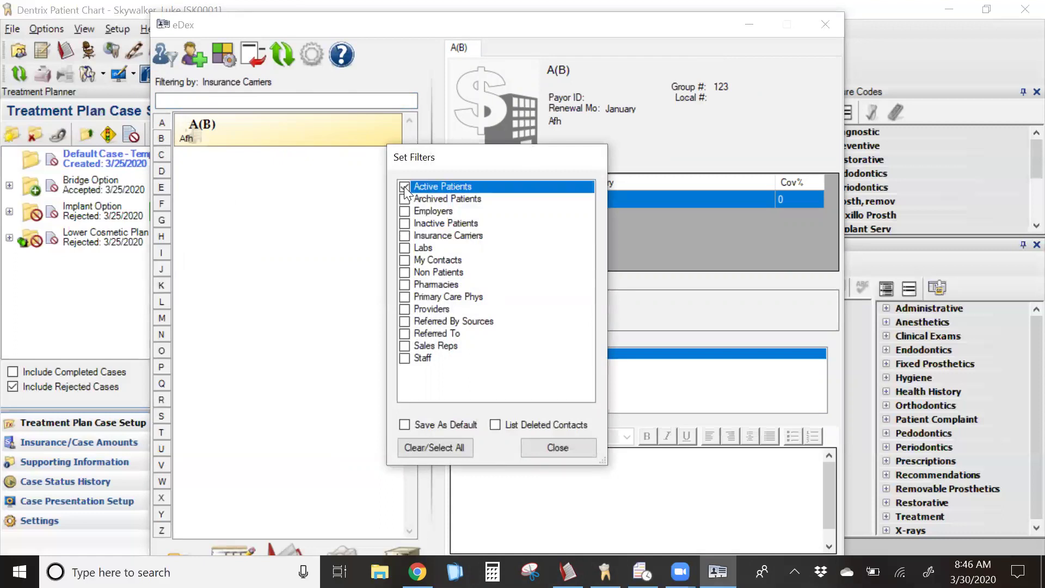
click(556, 448)
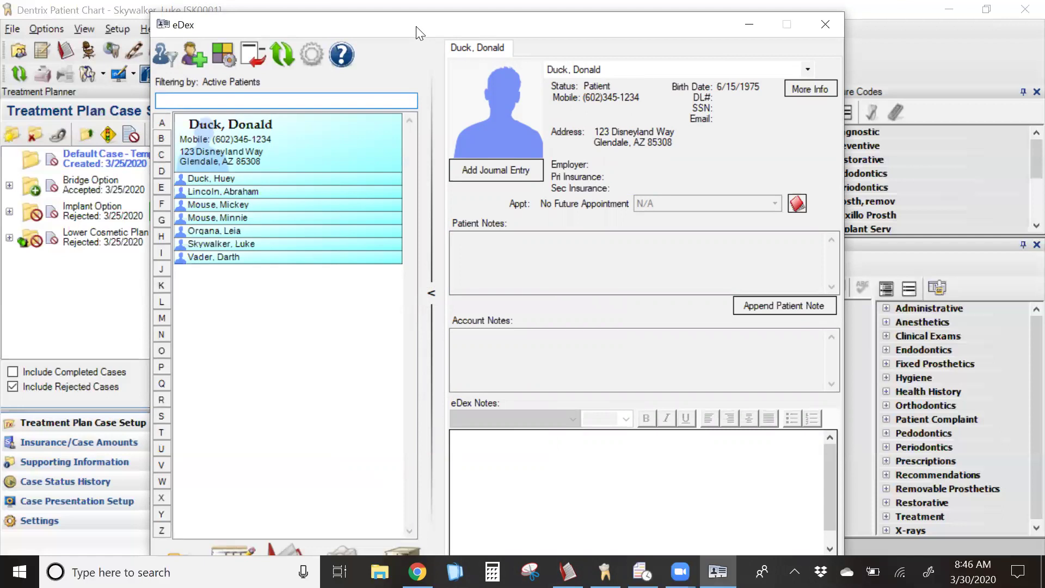
drag(416, 26, 415, 15)
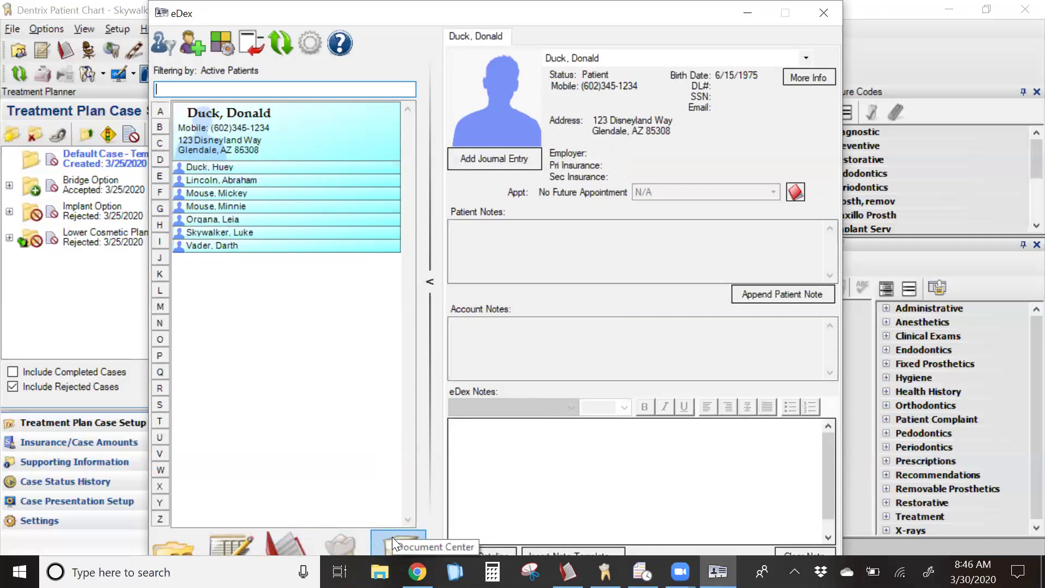
- Filter eDex to Insurance Carriers instead of Active Patients and select carrier A(B)
click(165, 44)
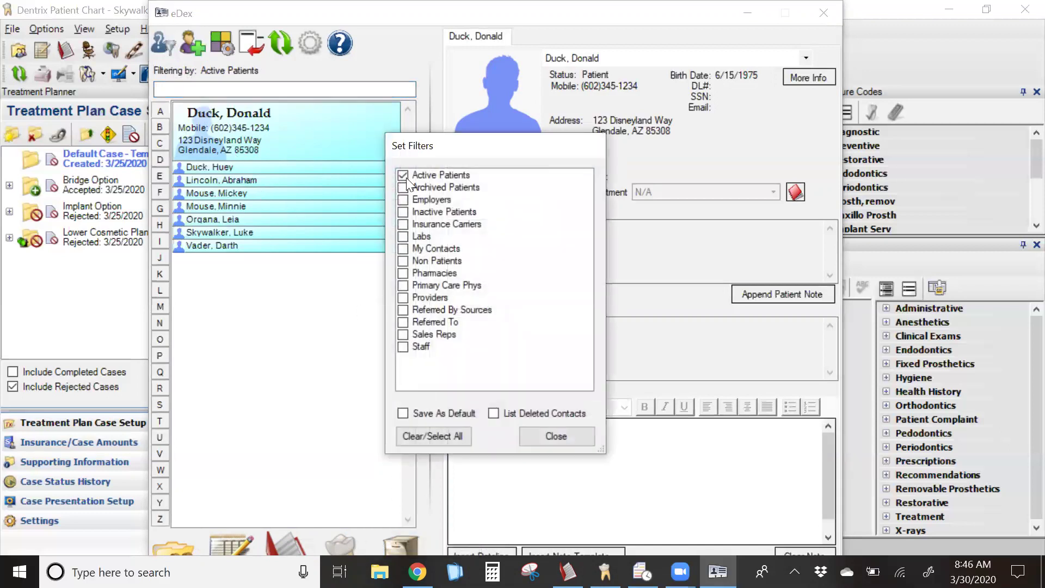
click(407, 177)
click(407, 224)
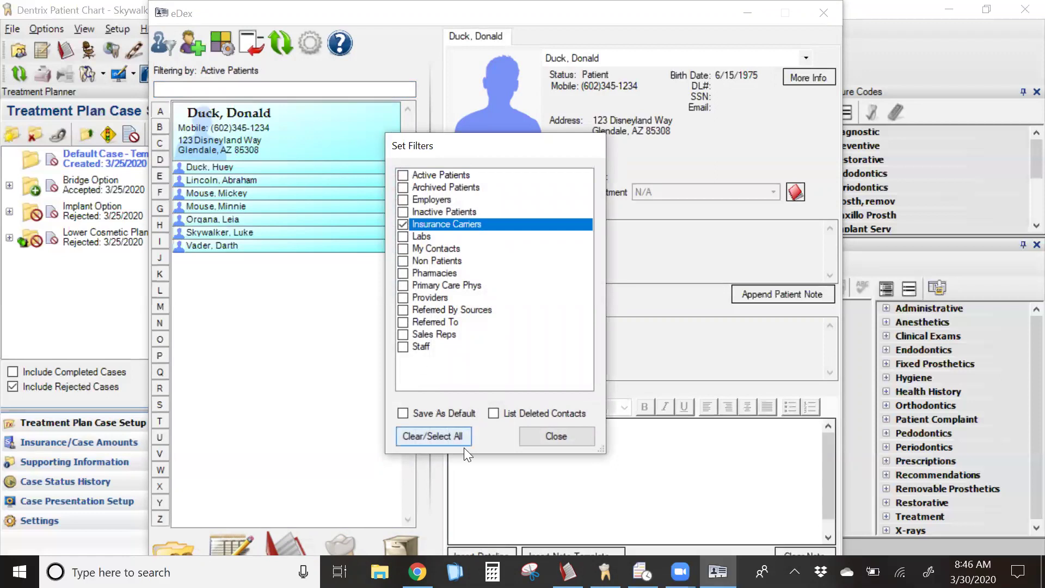
click(551, 442)
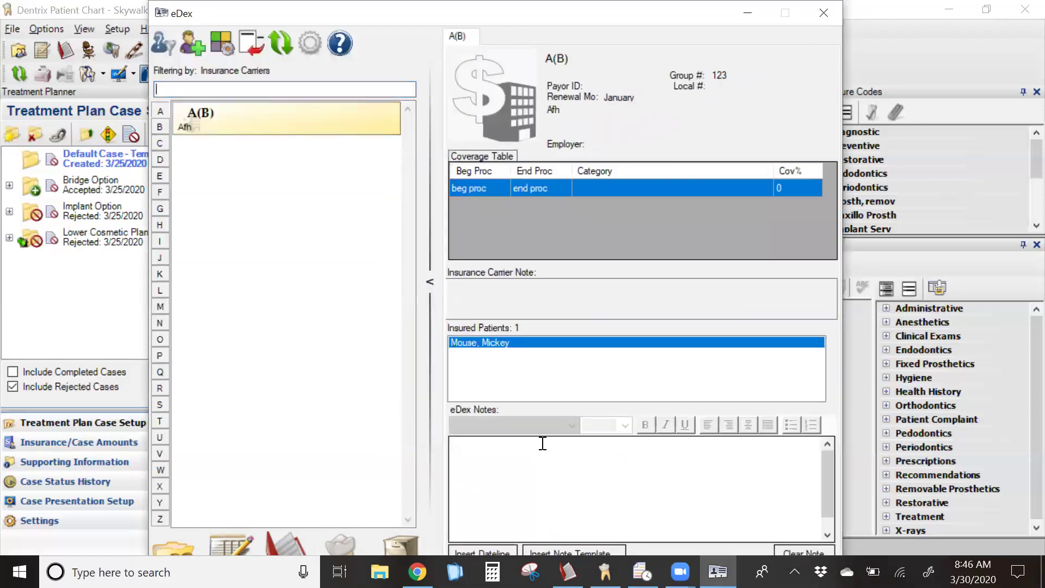
click(209, 112)
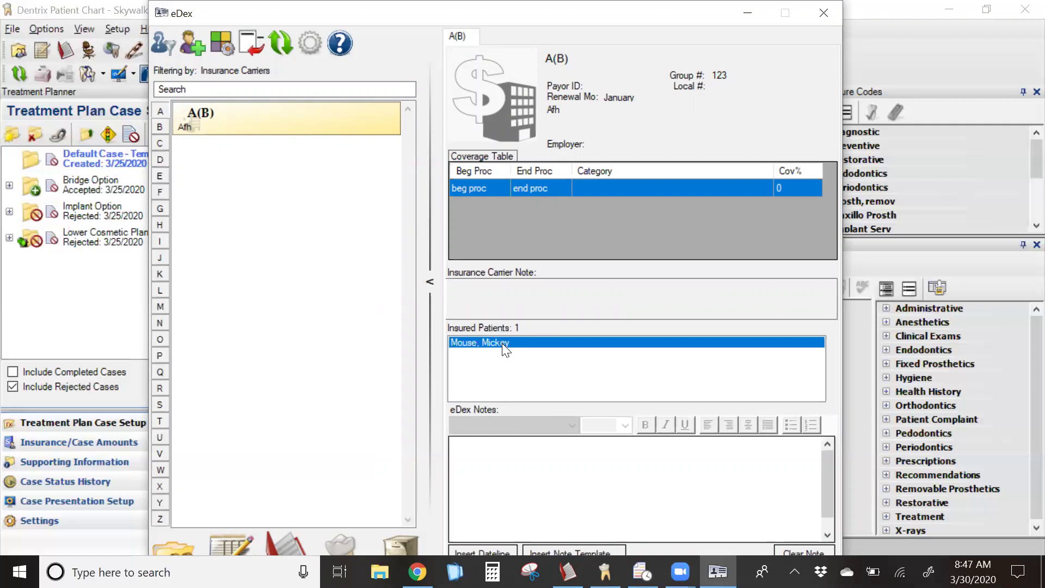
- Open carrier A(B)'s insured patient in eDex and view their Family File with health alerts
double_click(502, 343)
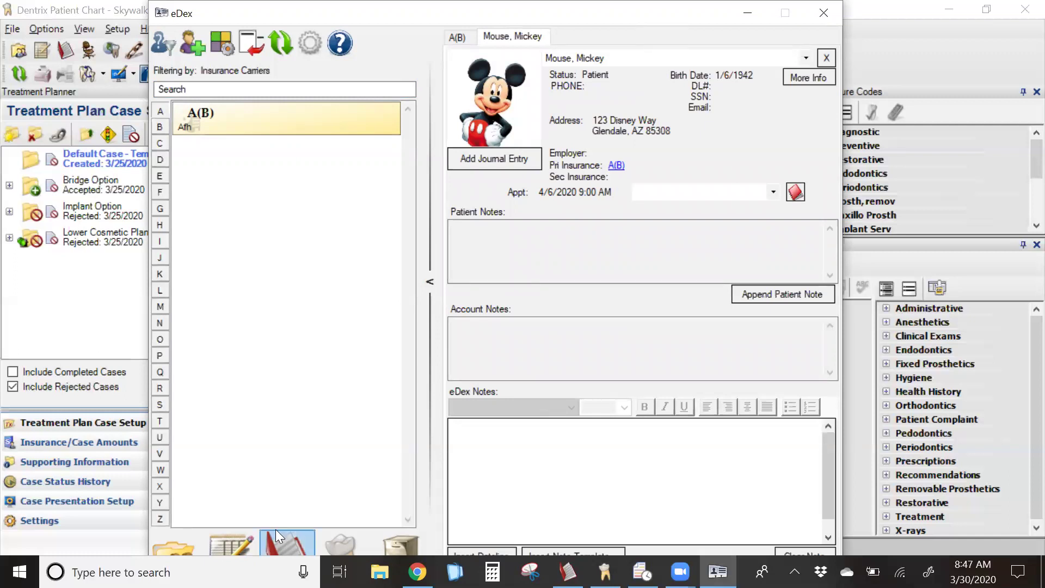
click(188, 542)
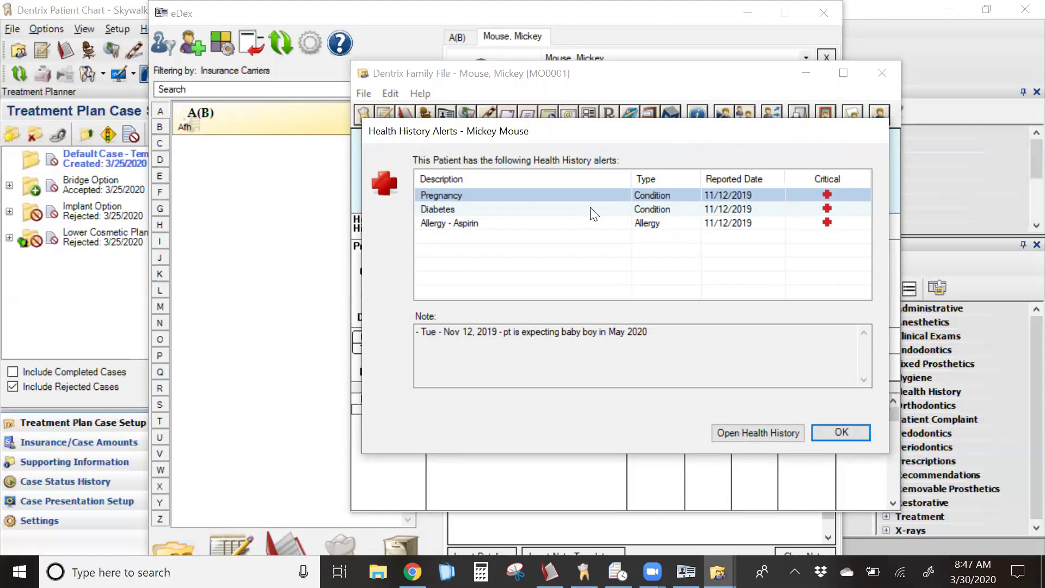
- Dismiss the Pregnancy, Diabetes and Aspirin alerts and close the patient's Family File
click(842, 436)
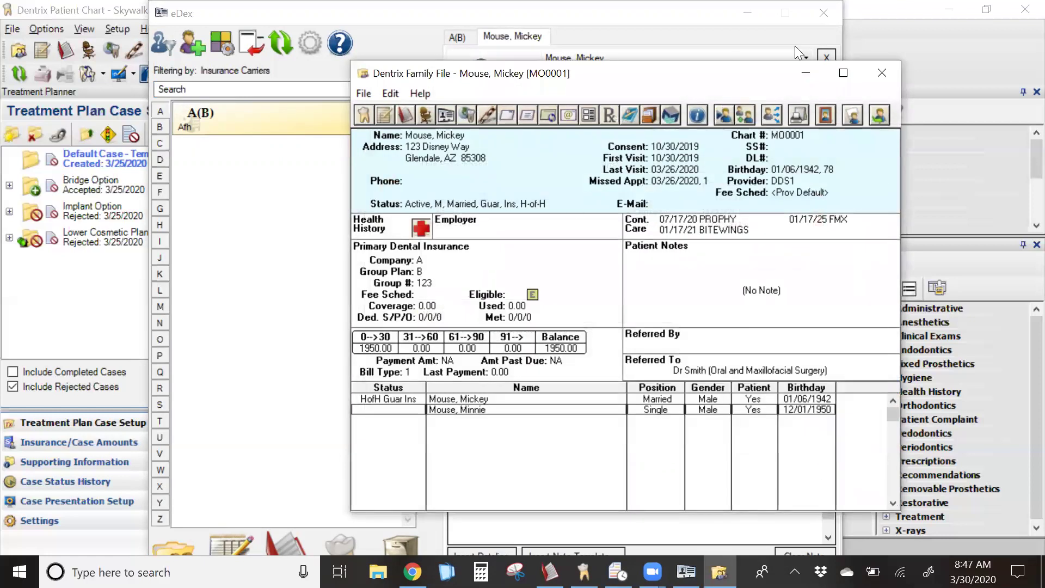
click(888, 73)
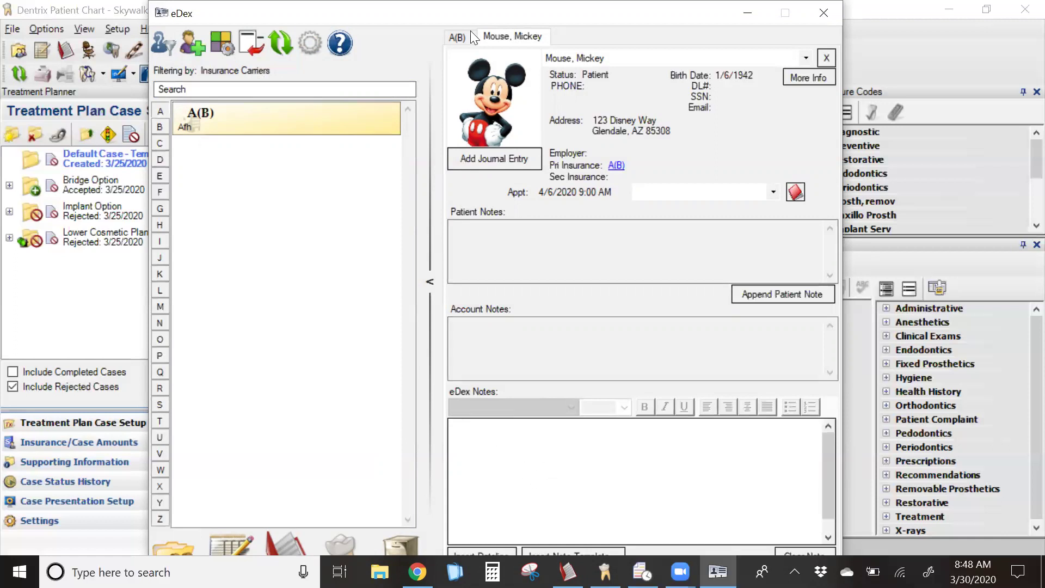
- On the A(B) tab, add a dateline eDex note reading 'Monday, March 30, 2020 - type your note here'
click(457, 37)
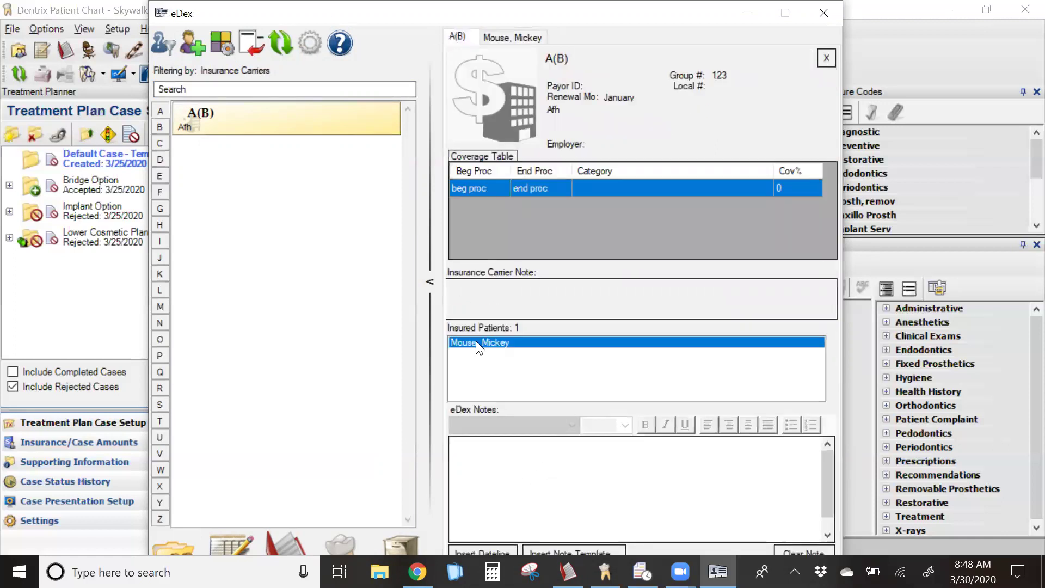
click(512, 466)
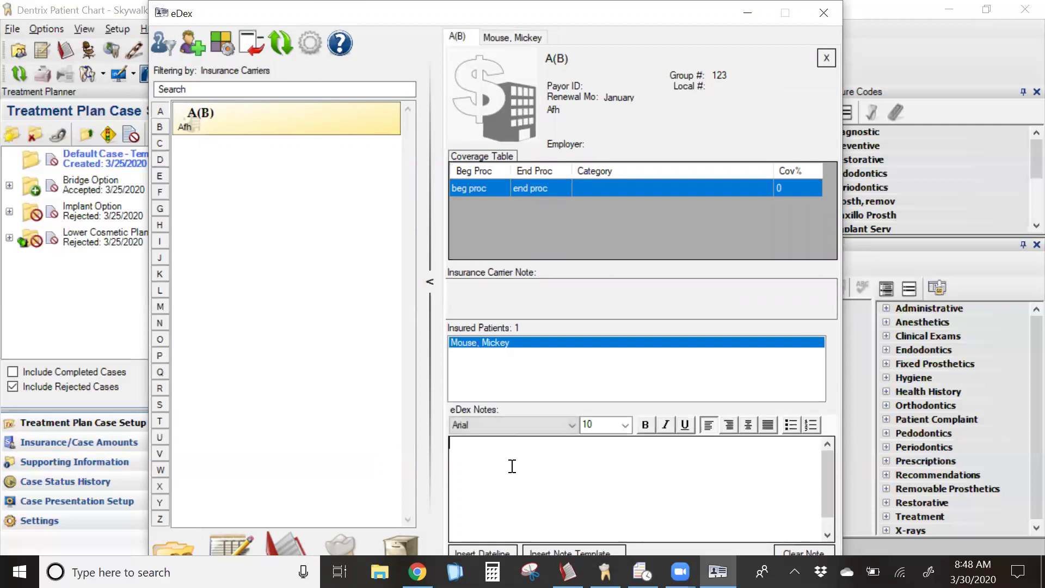
click(479, 551)
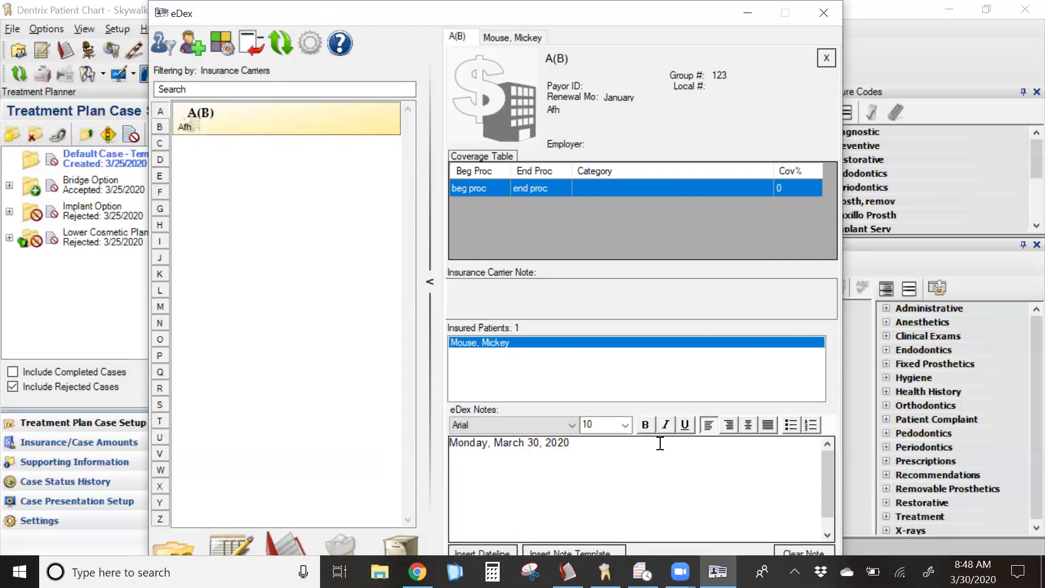
text(- type your note here)
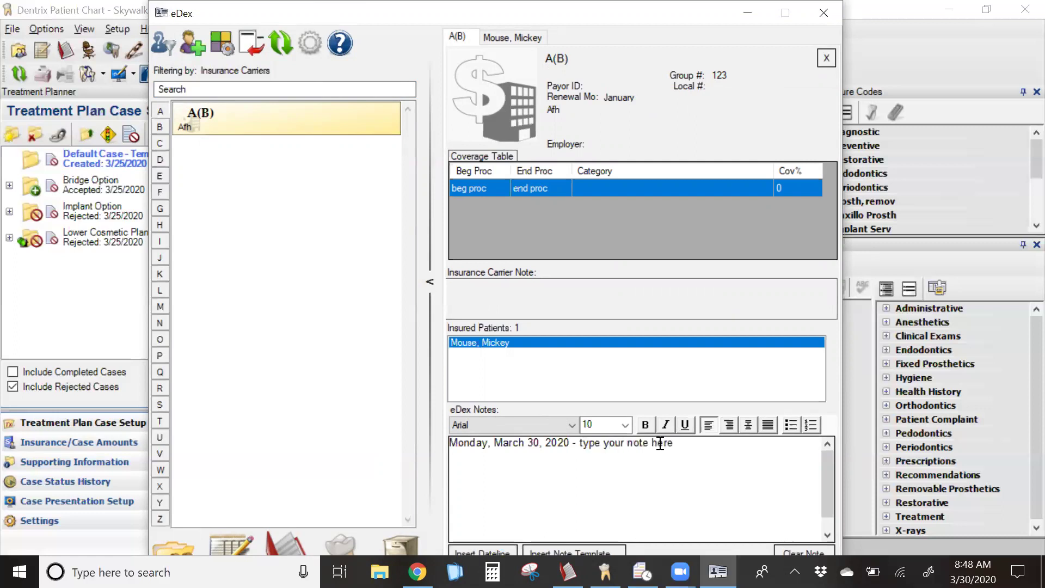